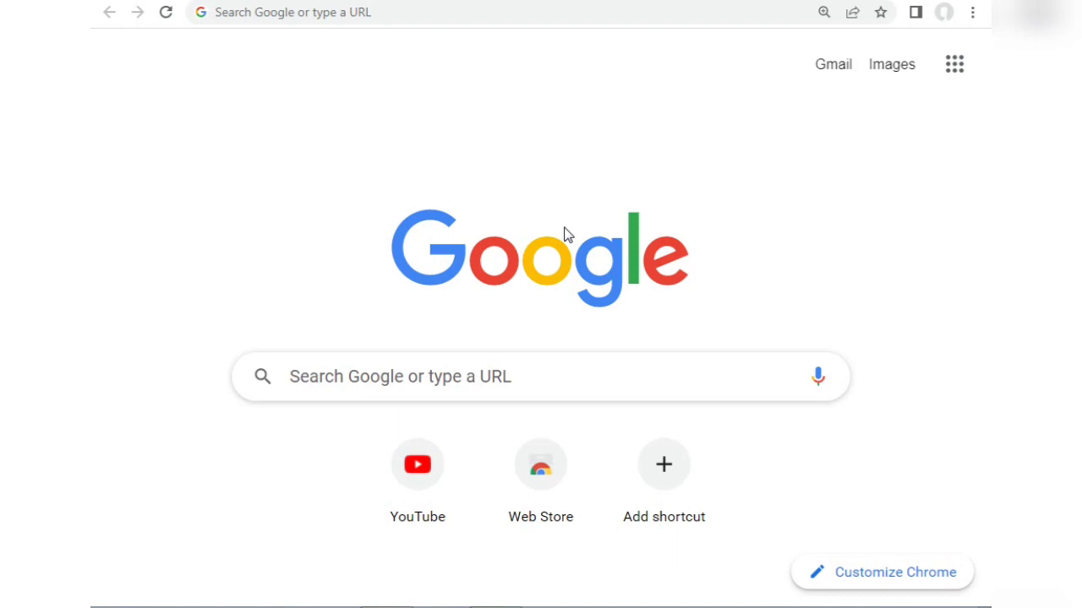
Search Google for "income tax"
left_click(279, 16)
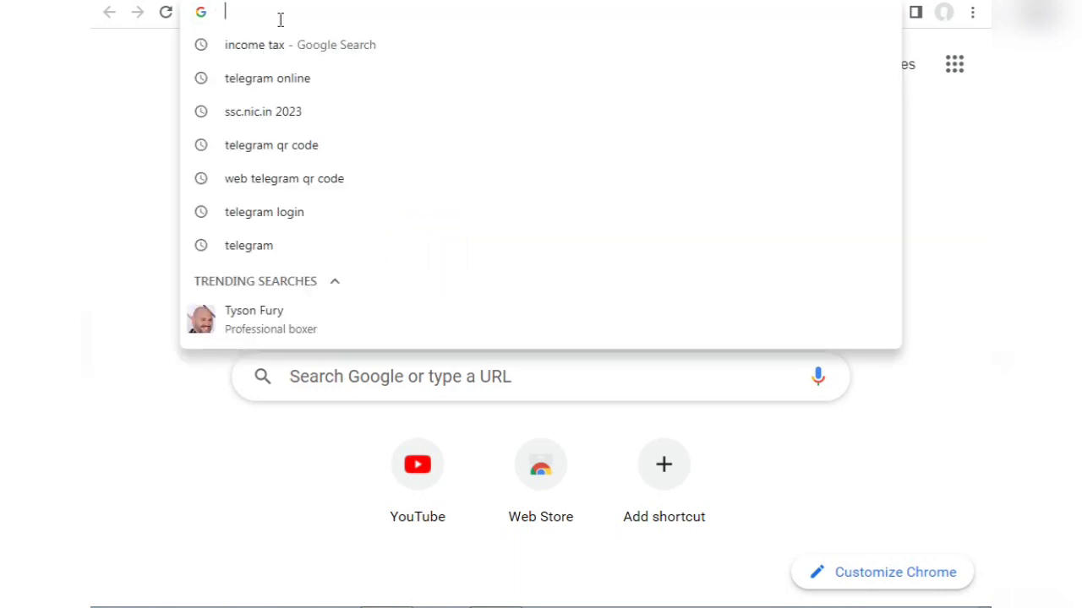
left_click(150, 138)
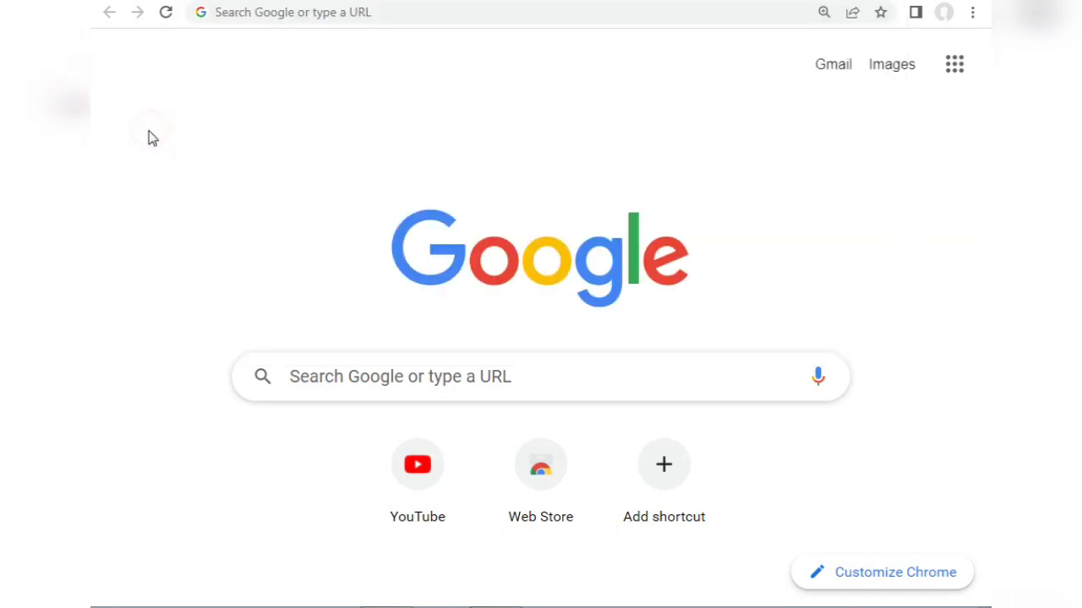
left_click(266, 19)
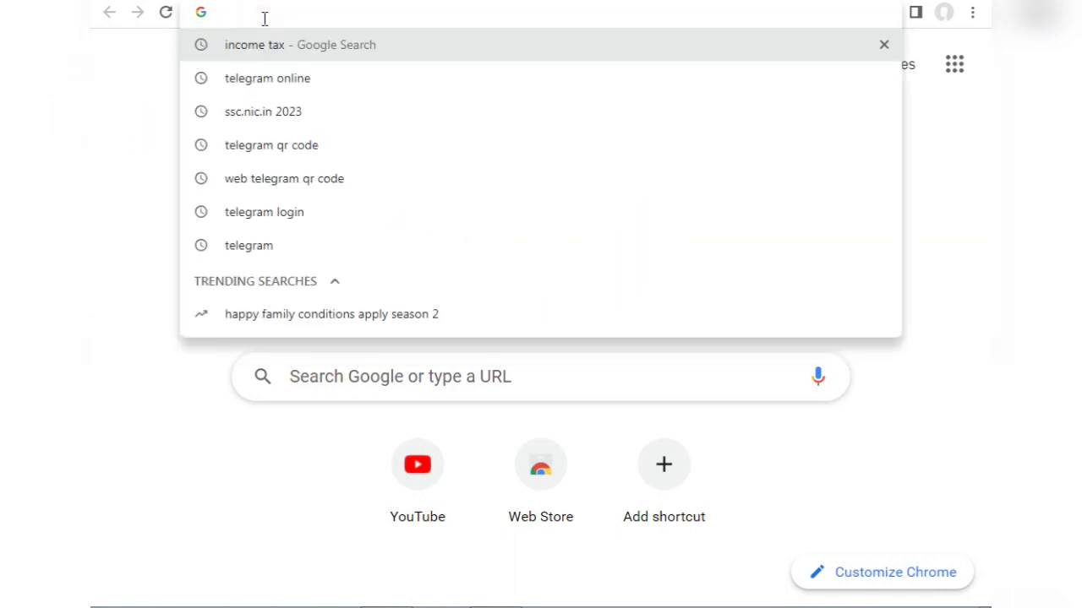
type("income")
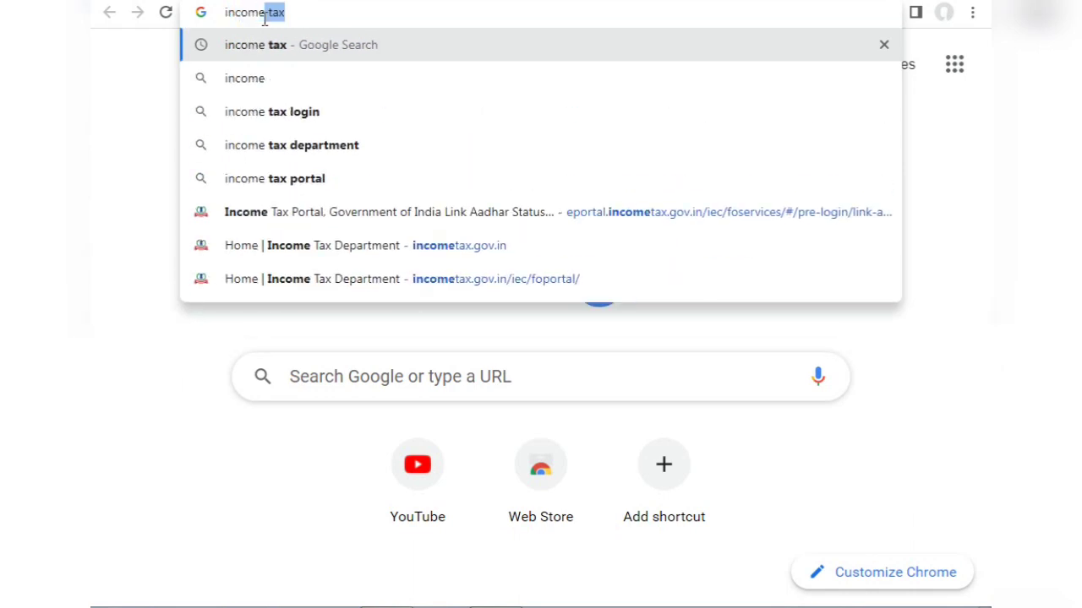
key("Return")
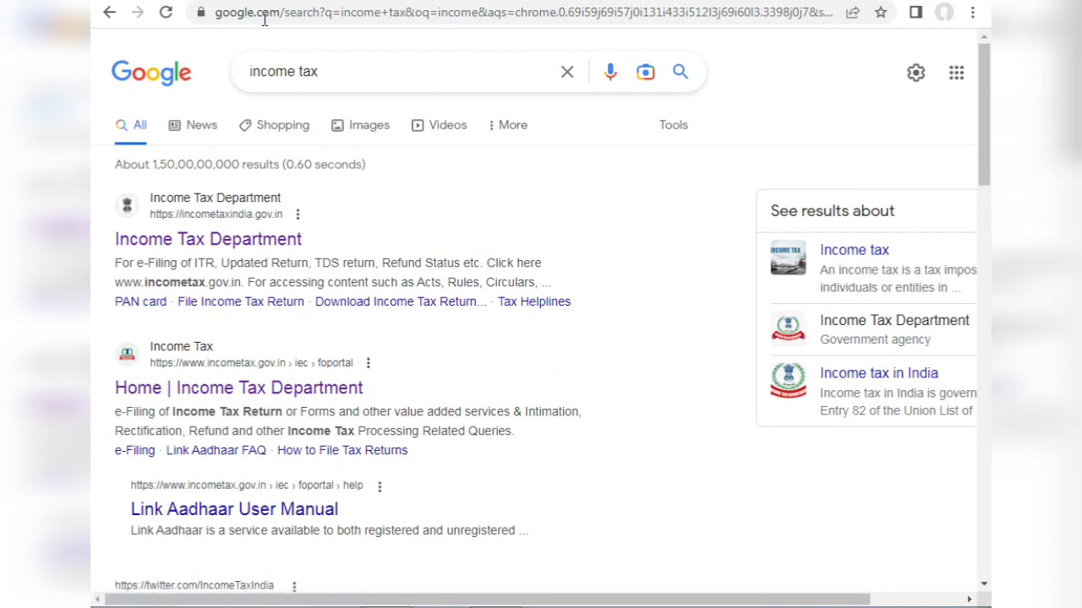
left_click(259, 244)
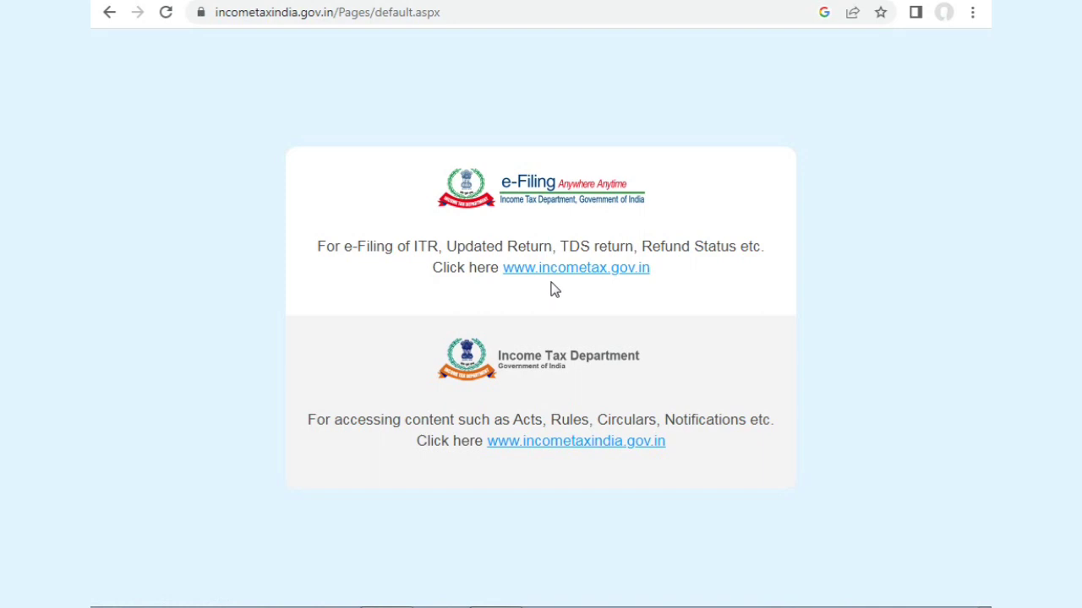
left_click(605, 278)
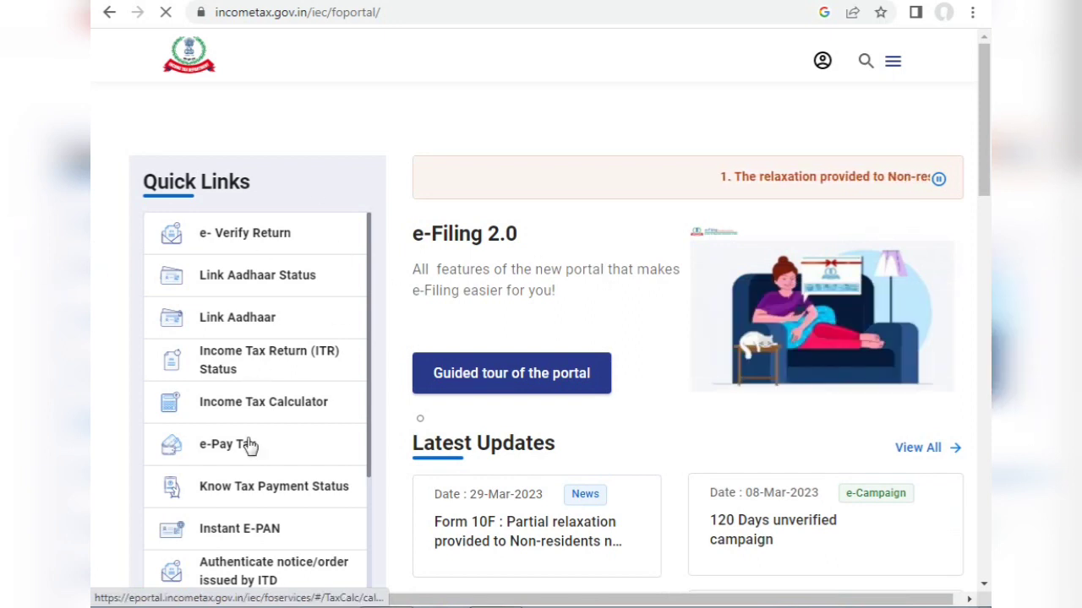
left_click(248, 282)
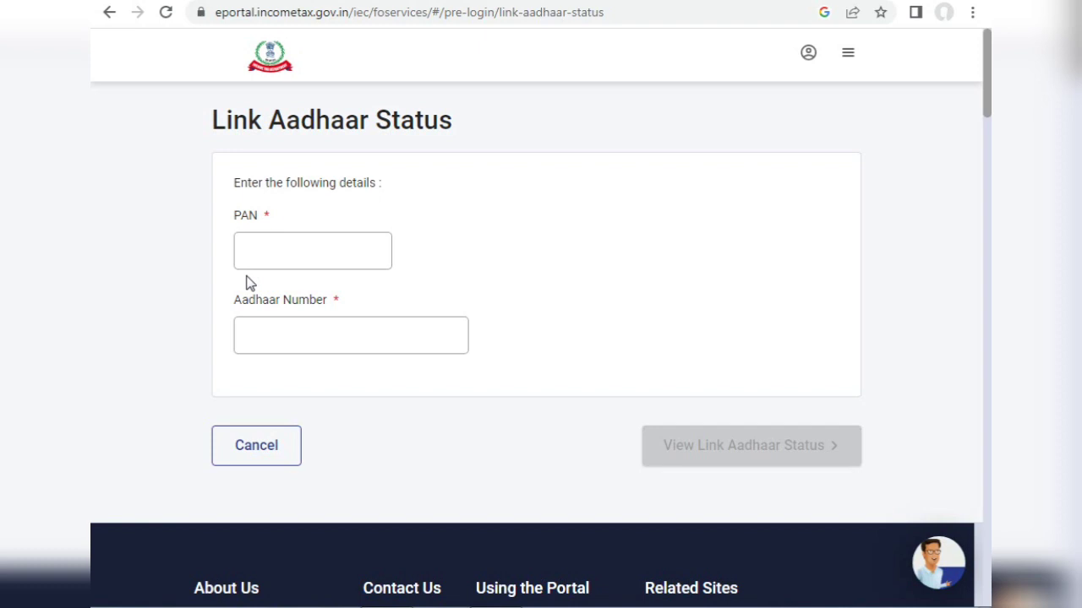
Enter the PAN and Aadhaar number, check their link status, and dismiss the result
left_click(267, 245)
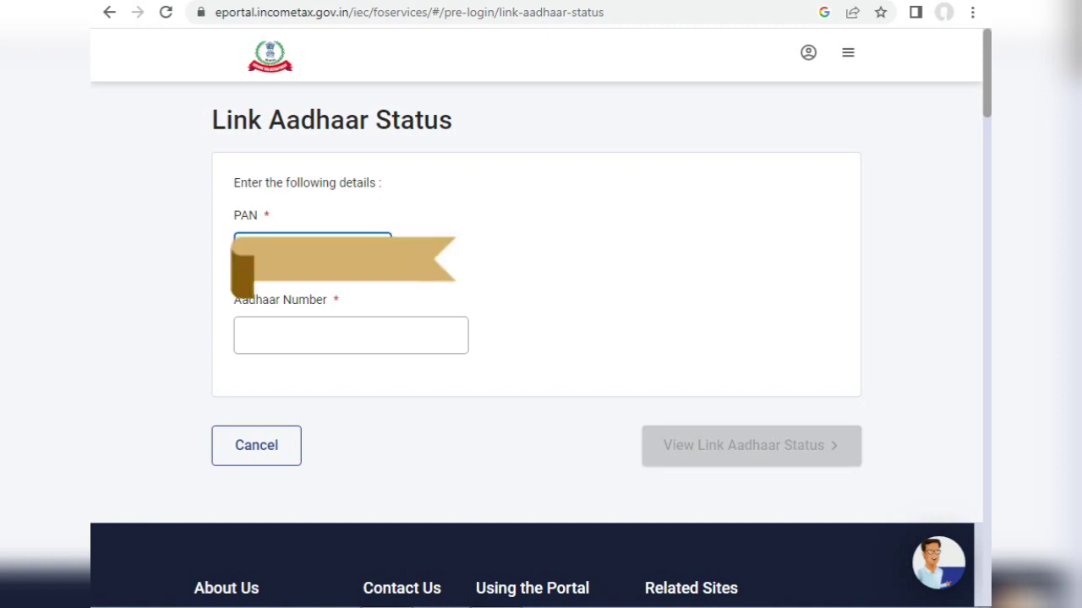
left_click(289, 335)
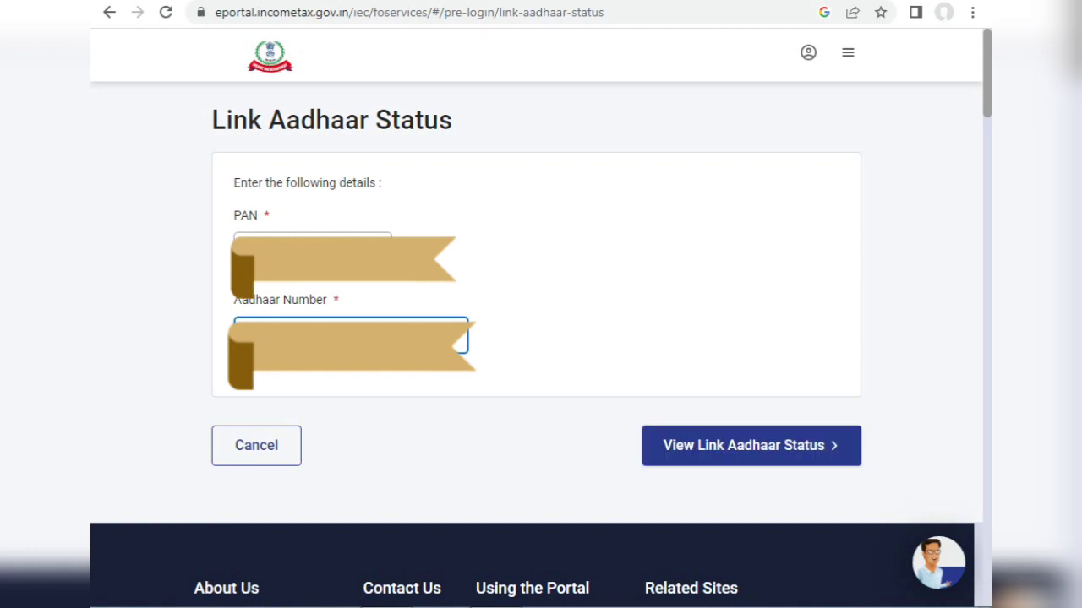
left_click(776, 465)
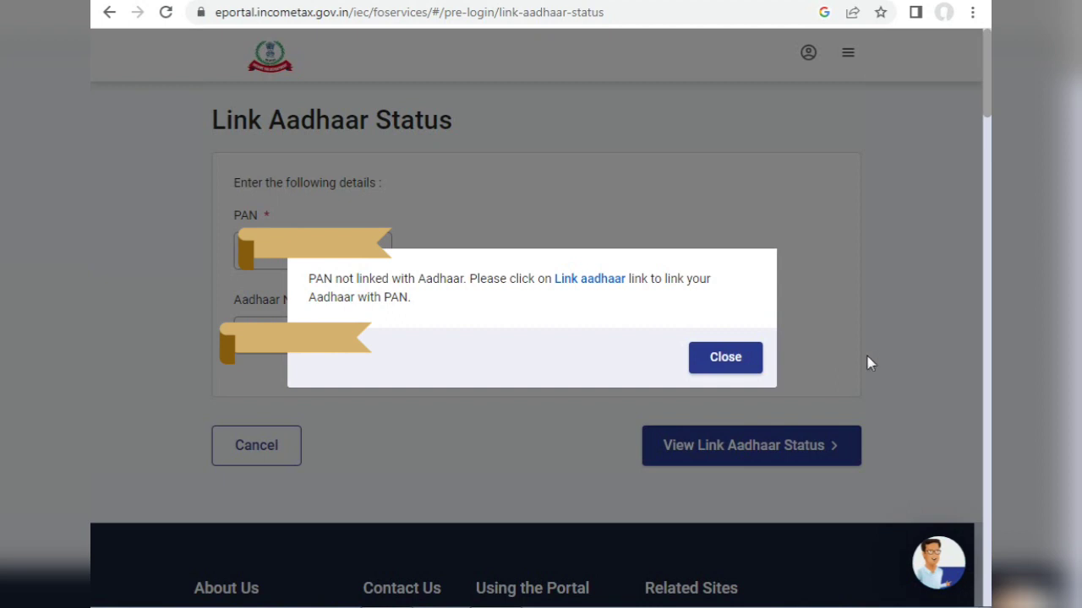
left_click(725, 358)
Fill in the Aadhaar number again, view the link status once more, and close the message
left_click(429, 326)
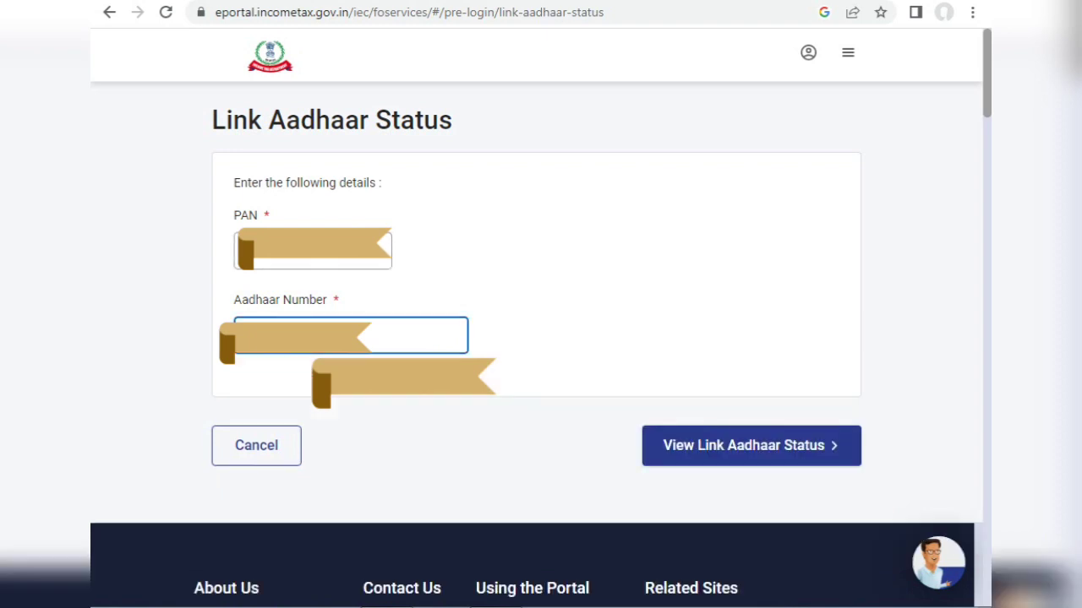
left_click(721, 461)
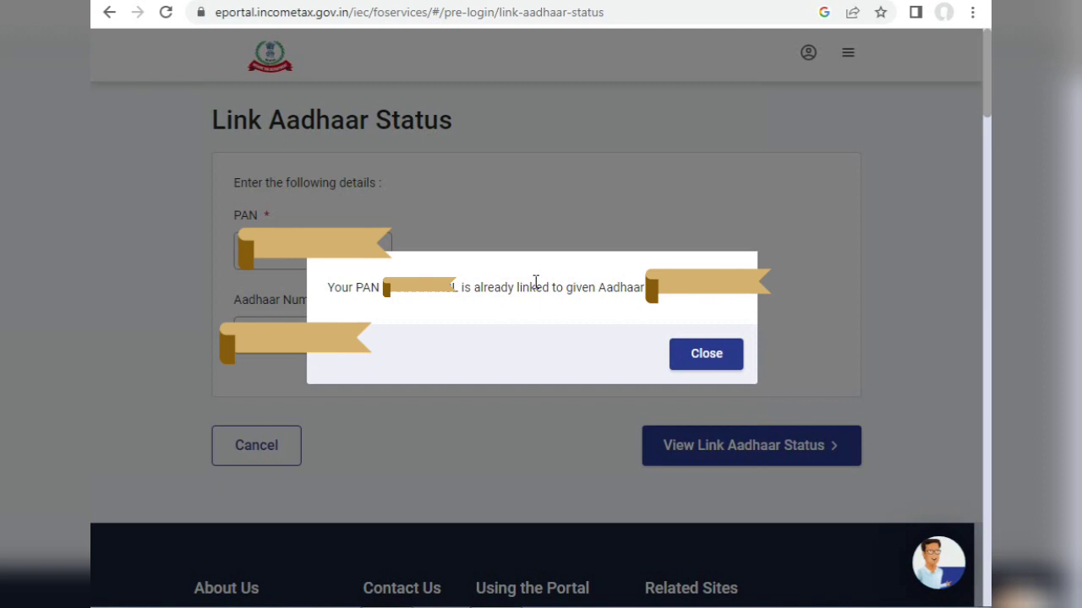
left_click(713, 358)
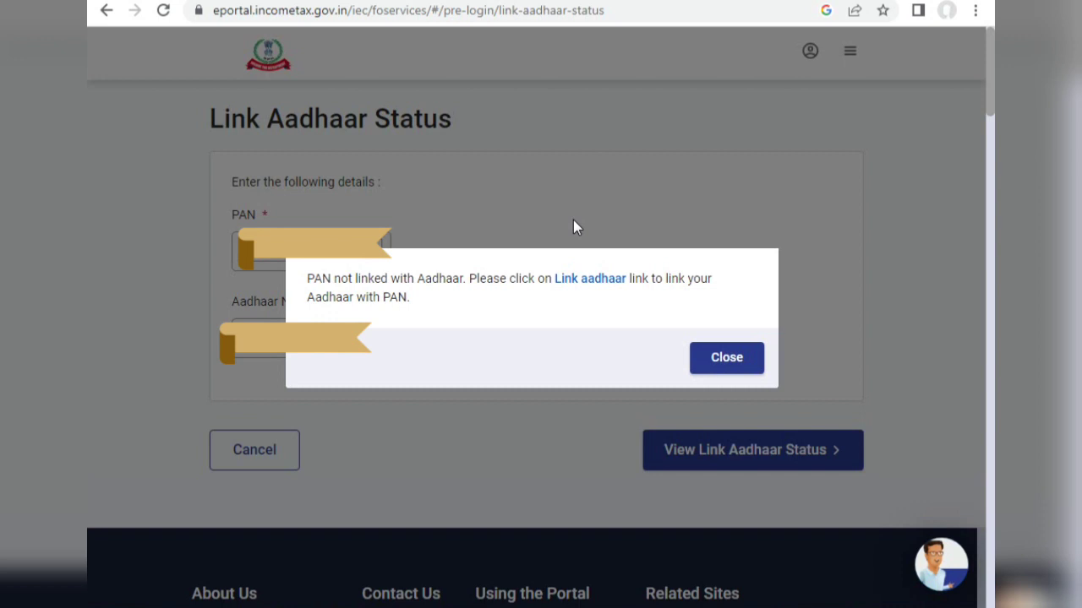
Open the Link Aadhaar form from the status message and review its fee information and exemption note
left_click(589, 287)
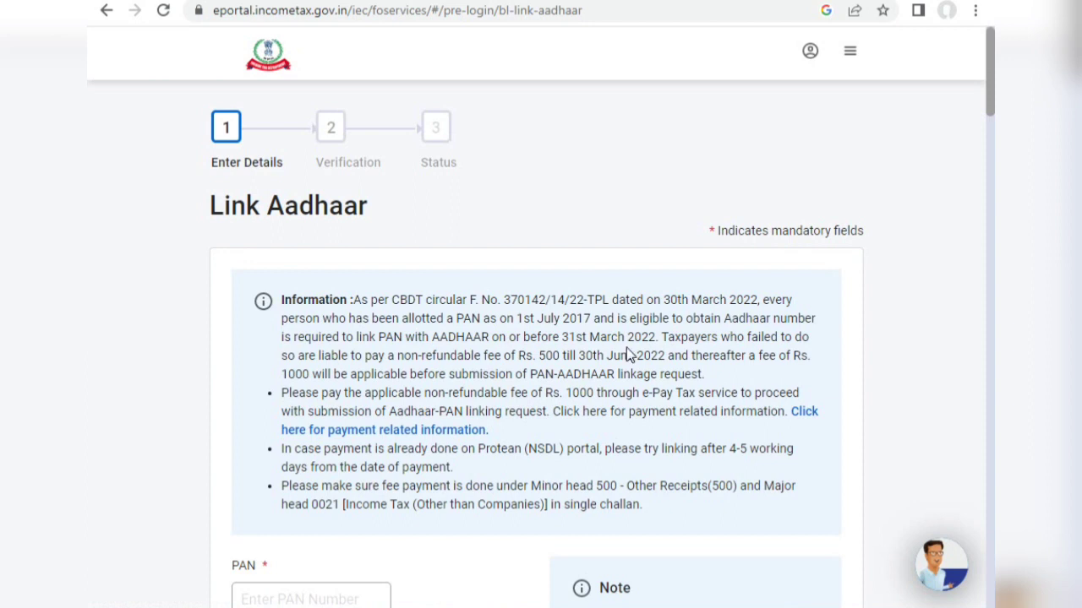
scroll(627, 353, "down", 1)
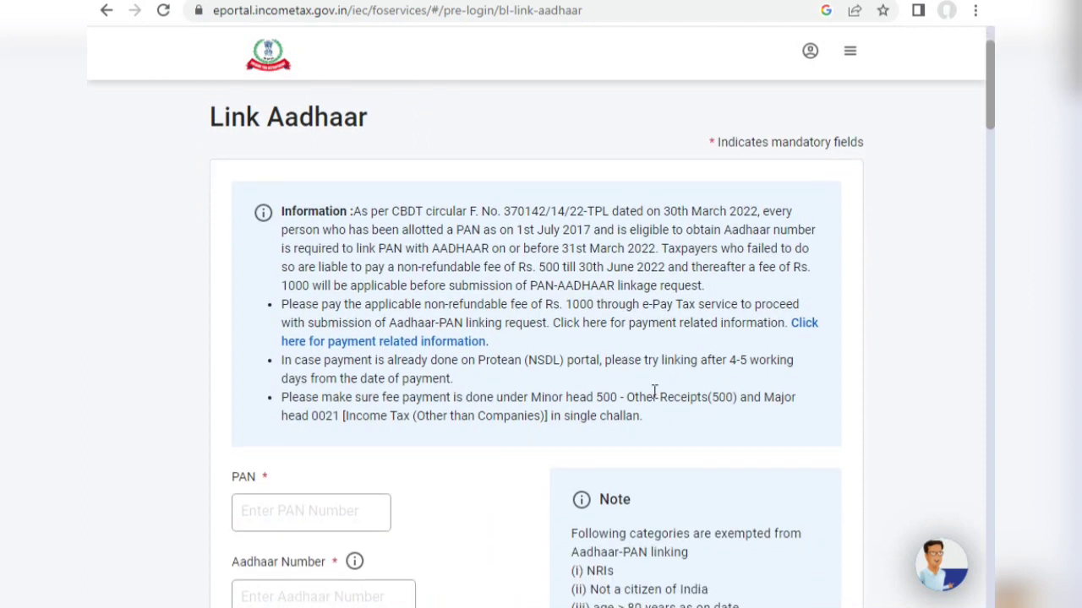
scroll(654, 392, "down", 2)
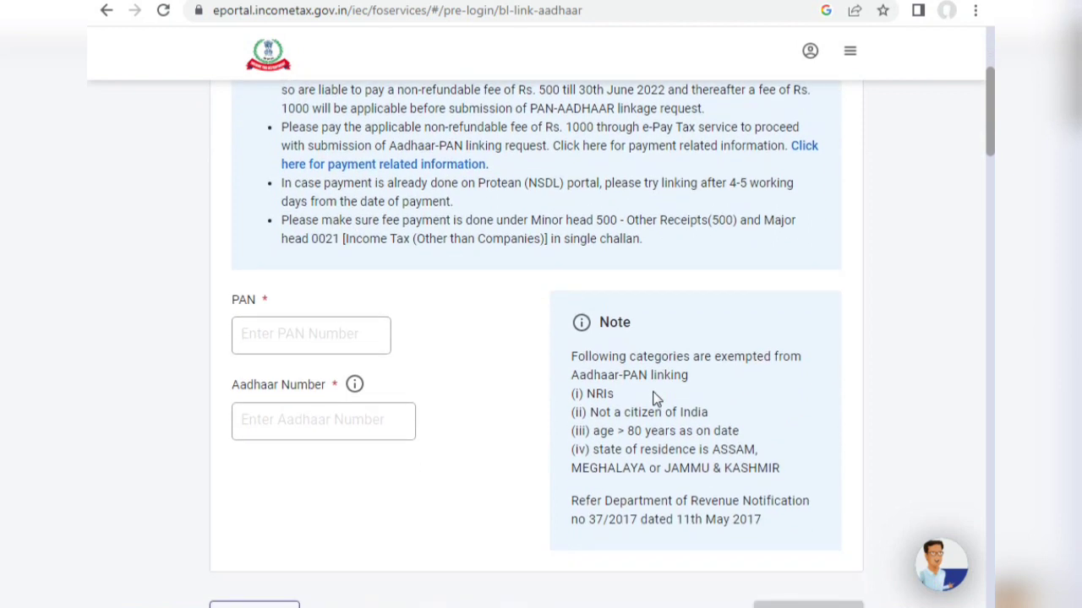
scroll(654, 392, "down", 1)
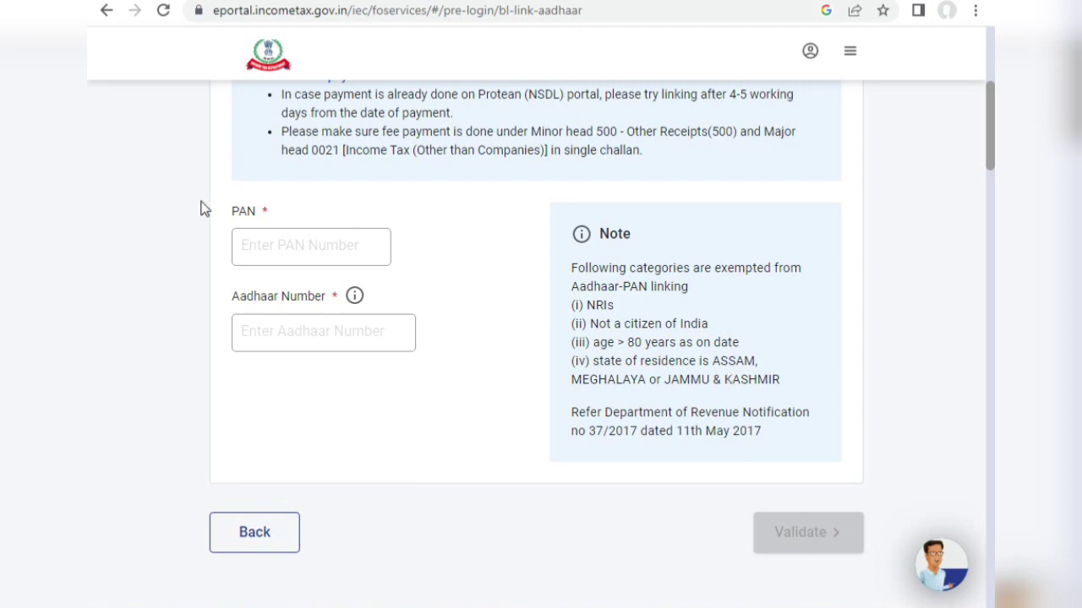
Enter and validate the PAN and Aadhaar number for linking, and continue to pay the fee through e-Pay Tax
left_click(272, 247)
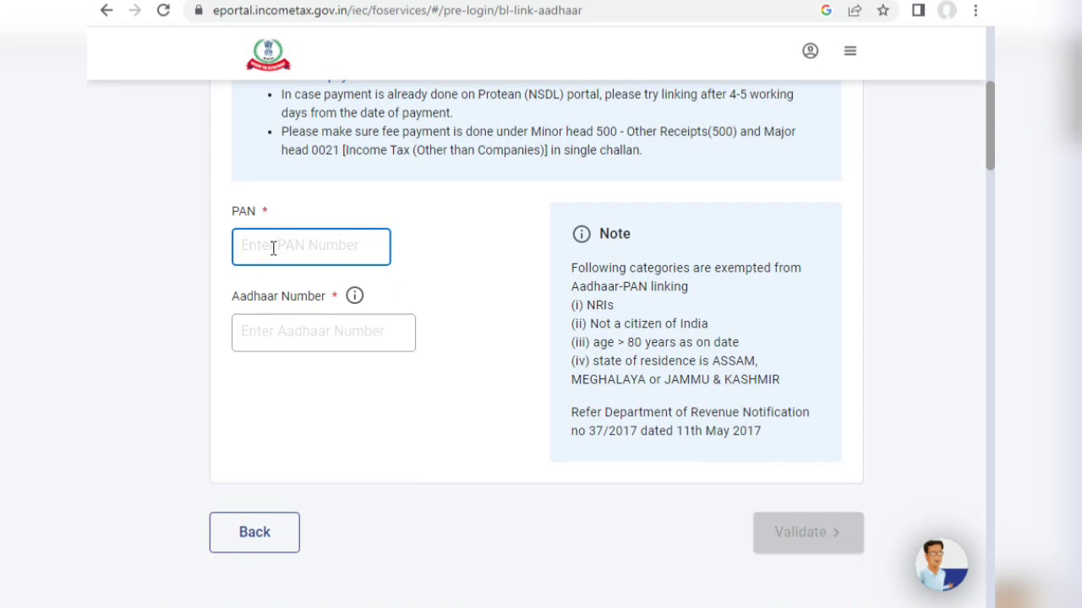
left_click(321, 333)
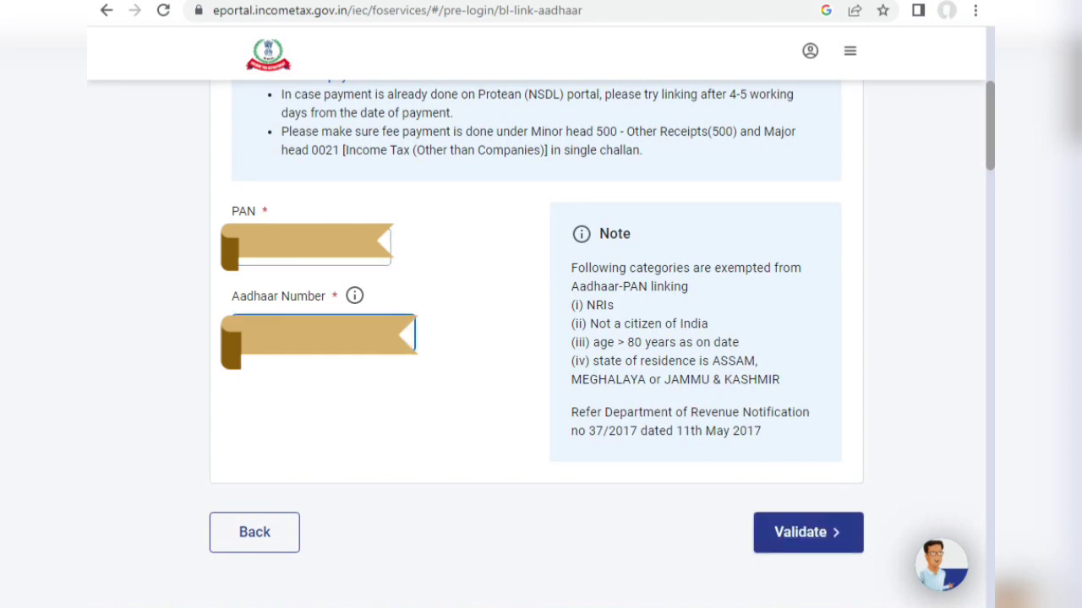
left_click(821, 535)
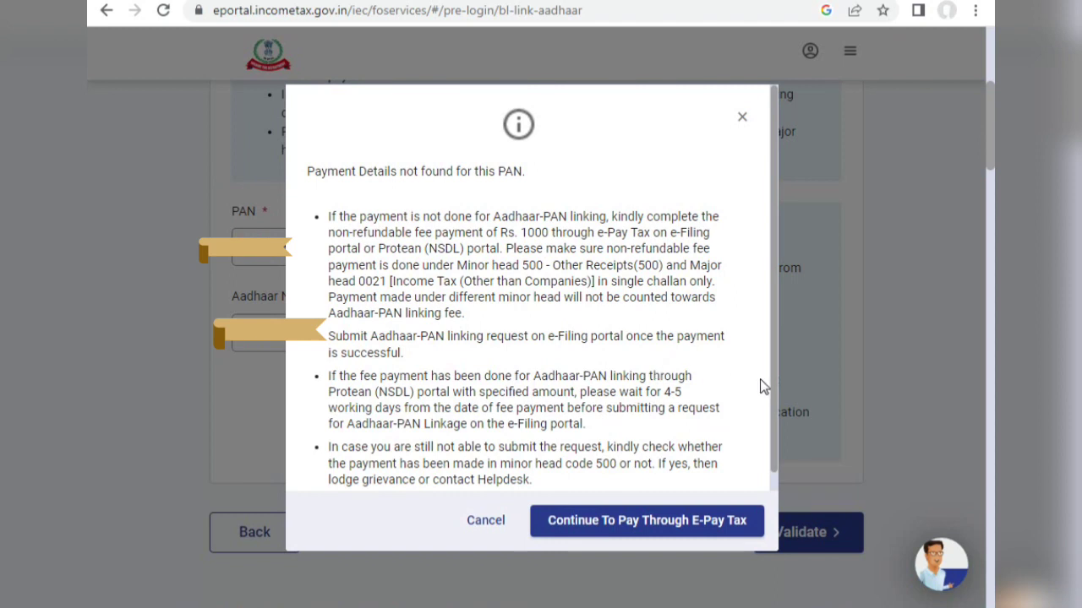
left_click_drag(770, 384, 774, 426)
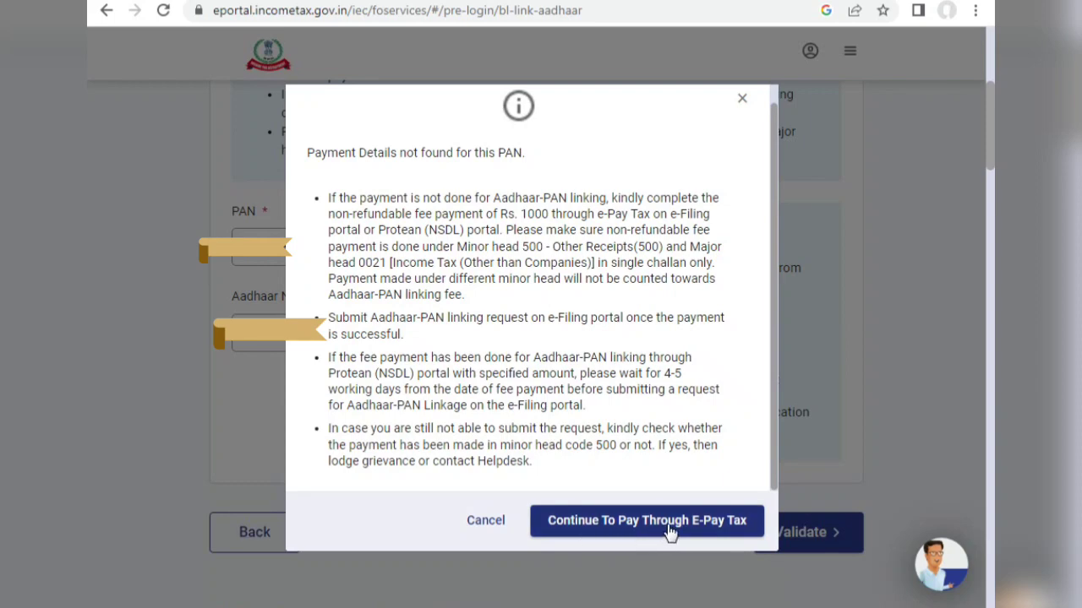
left_click(708, 524)
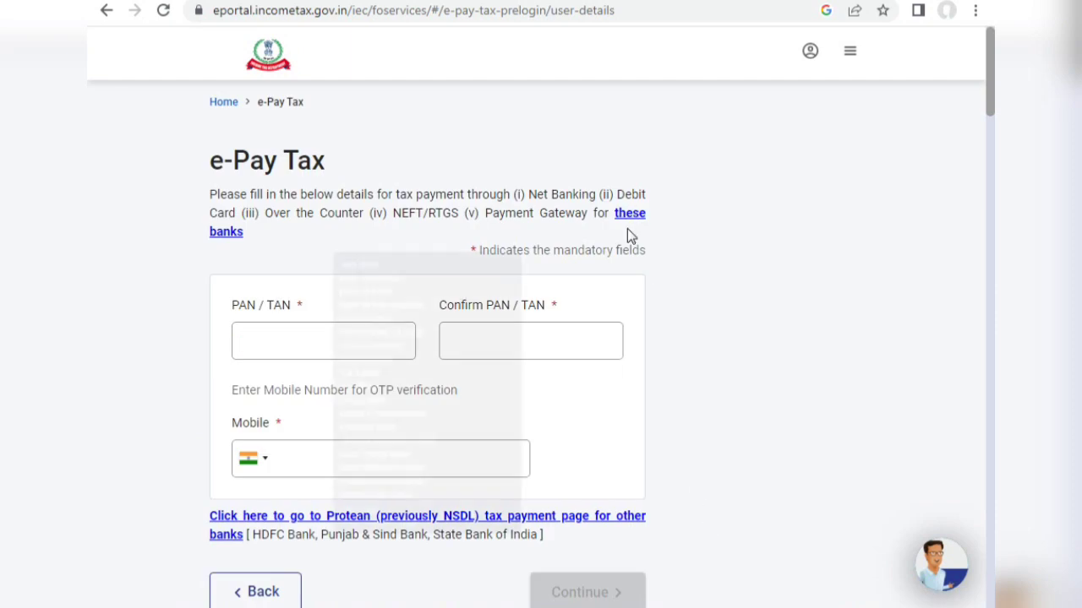
Enter and confirm the PAN, fill in the mobile number for OTP verification, and submit the e-Pay Tax details
left_click(326, 350)
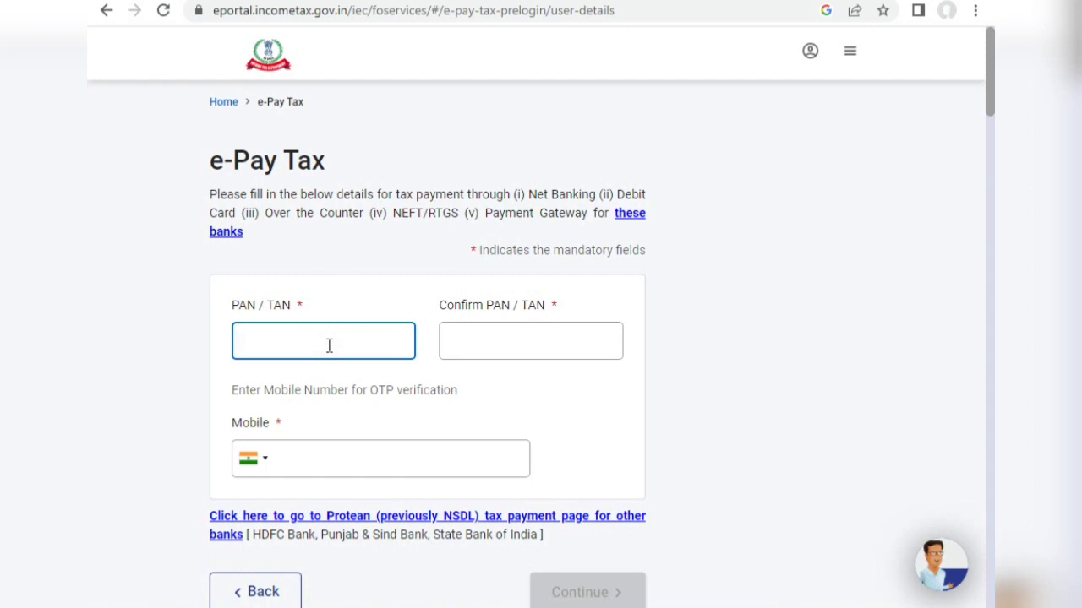
type("ABCDE1234F")
left_click(510, 341)
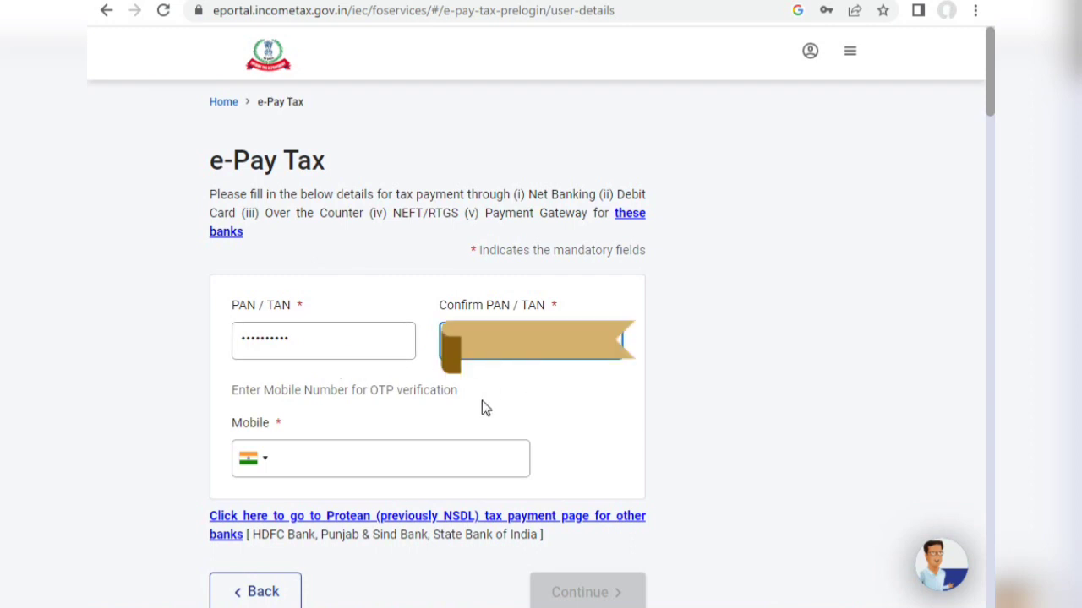
left_click(329, 466)
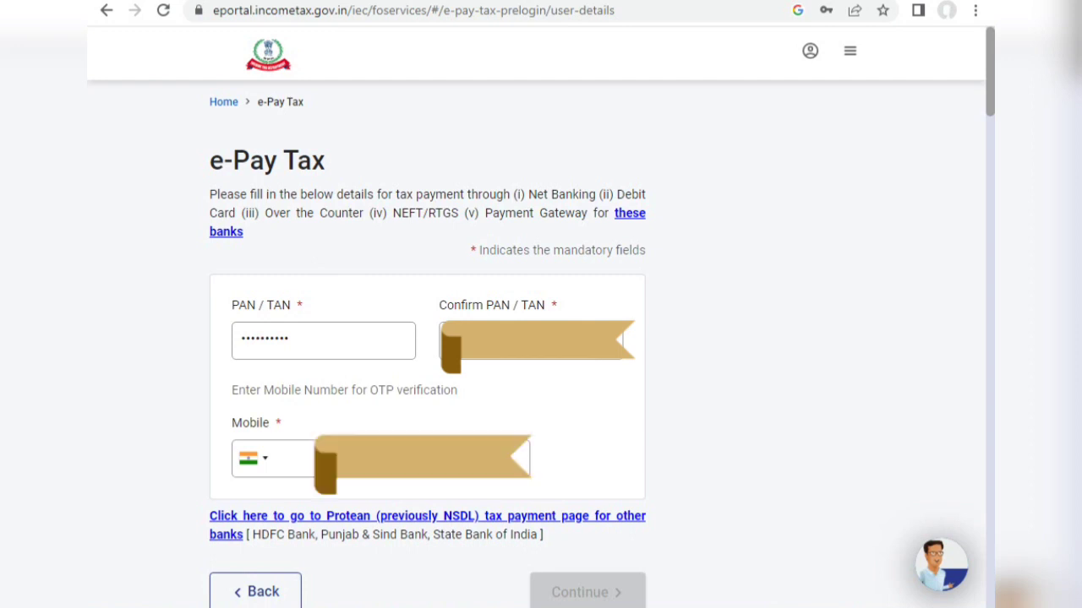
type("70154")
scroll(403, 488, "down", 1)
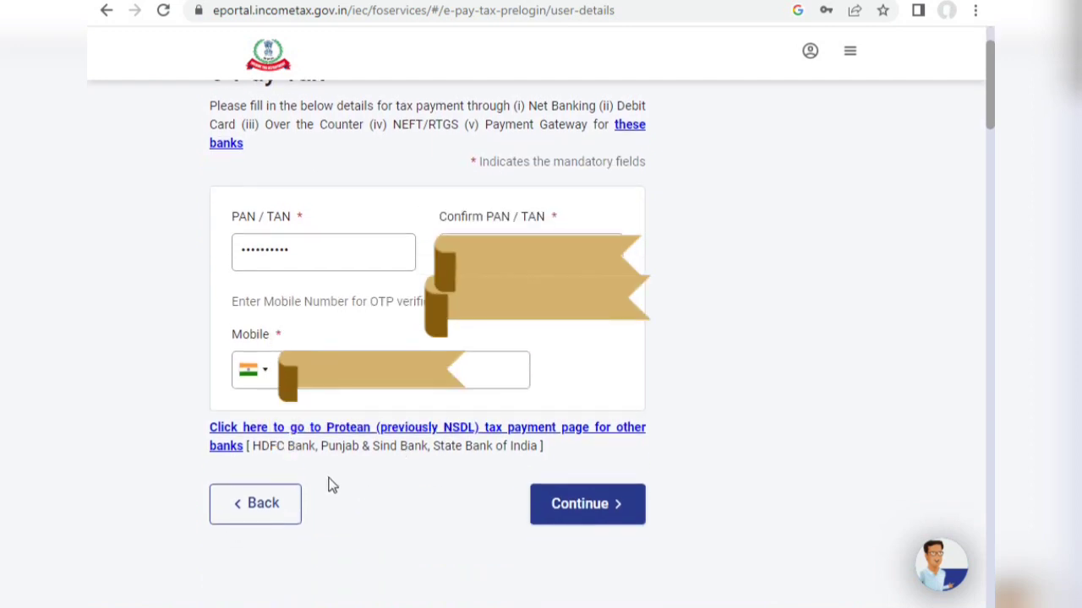
left_click(566, 519)
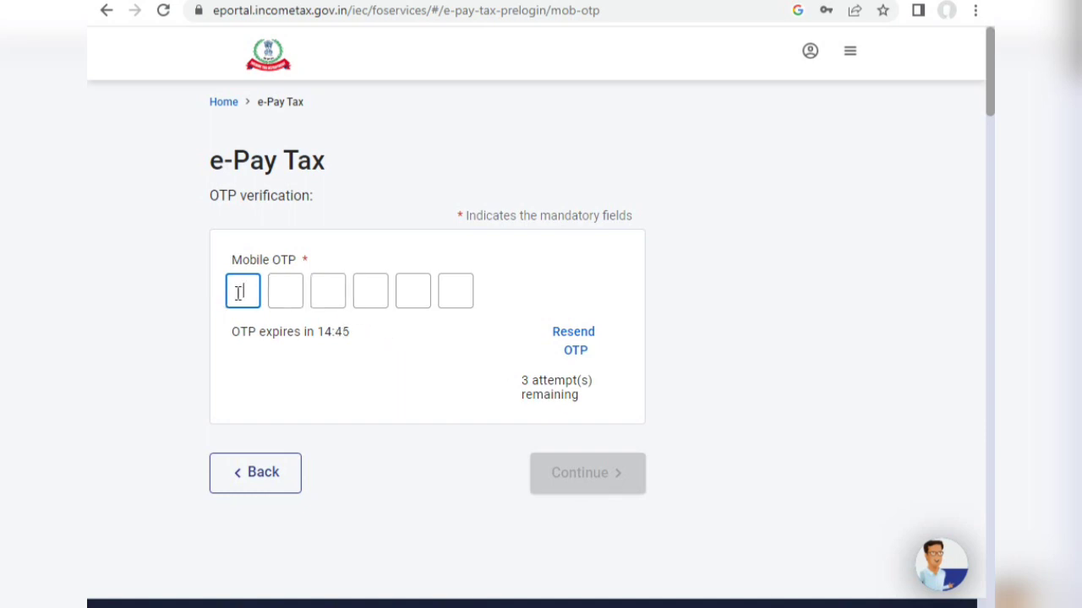
Verify the mobile number with the OTP and continue to make a new payment
type("••••••")
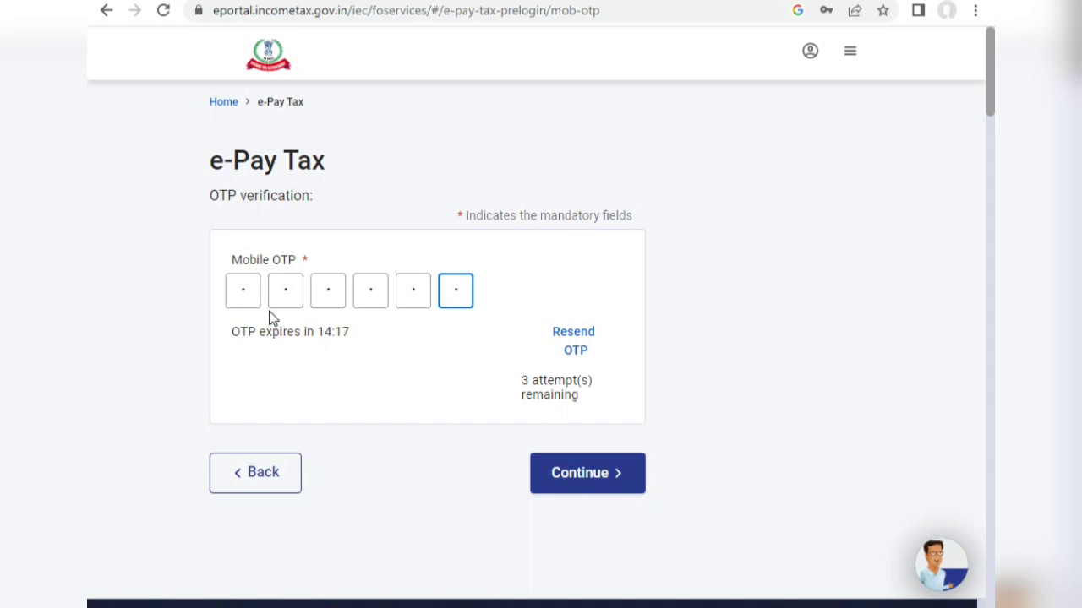
left_click(593, 488)
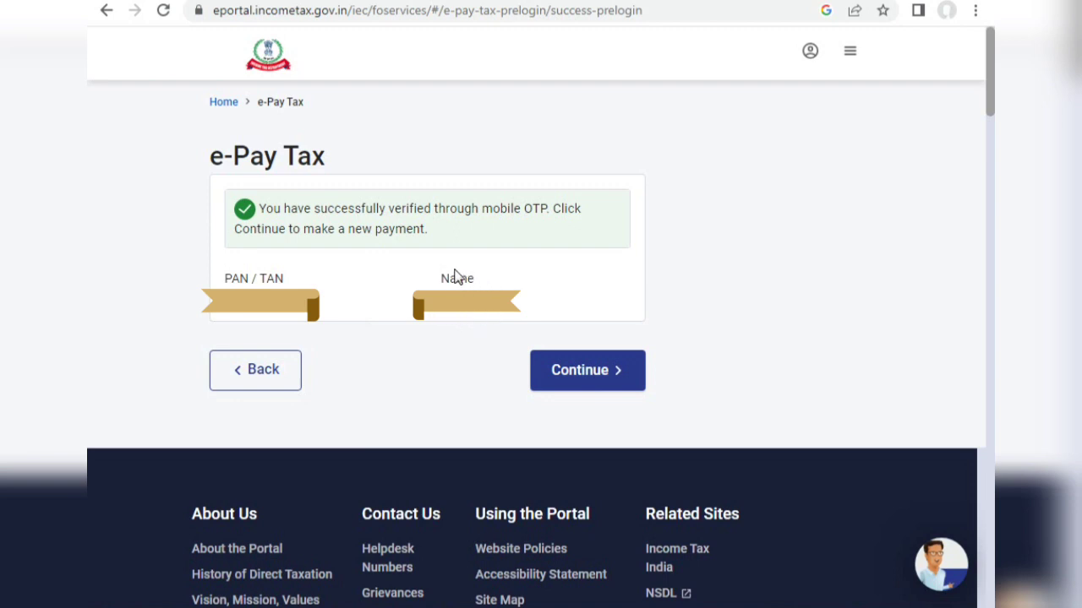
left_click(581, 372)
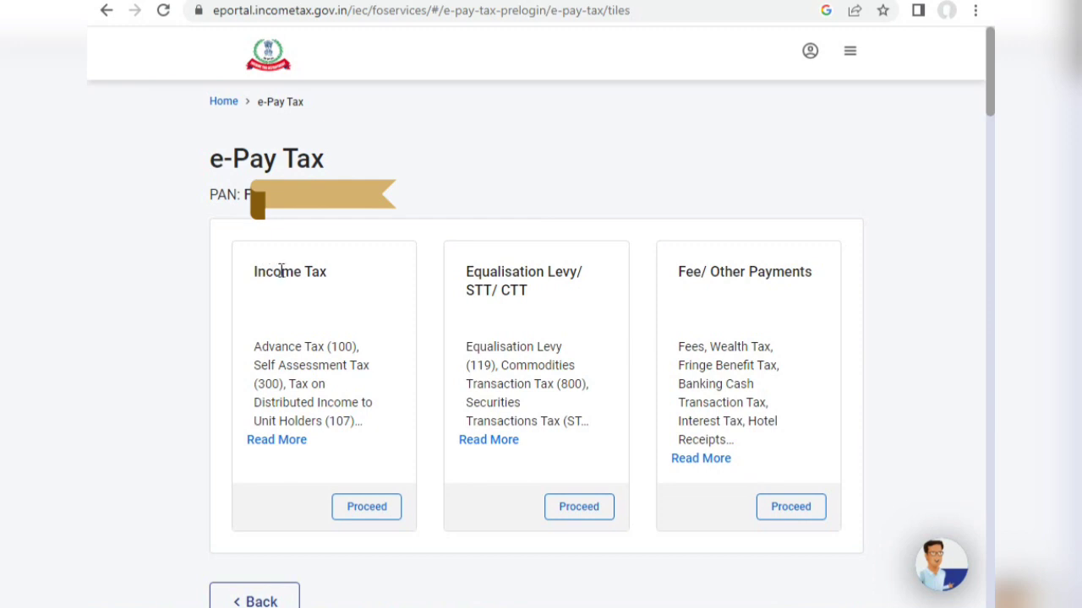
Proceed with an Income Tax payment for assessment year 2023-24, payment type Other Receipts (500), and continue to the tax break-up
left_click(357, 510)
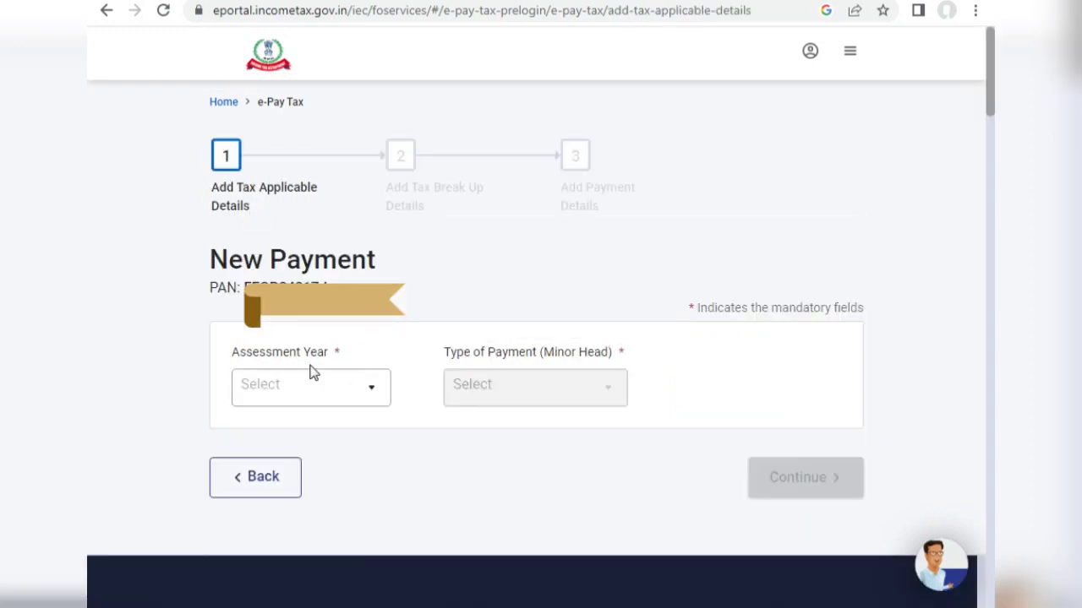
left_click(376, 396)
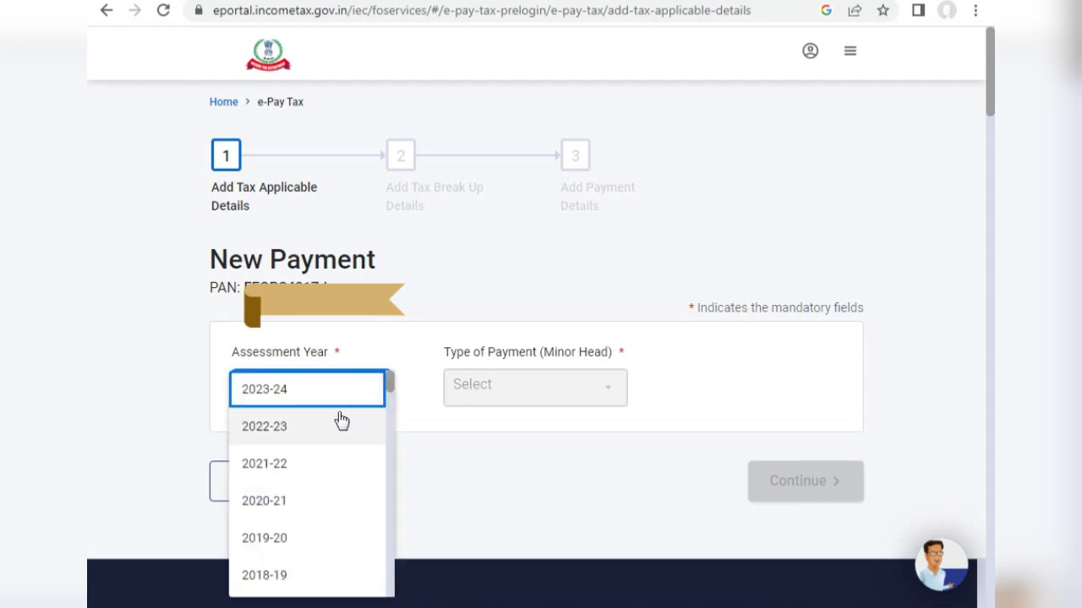
left_click(292, 393)
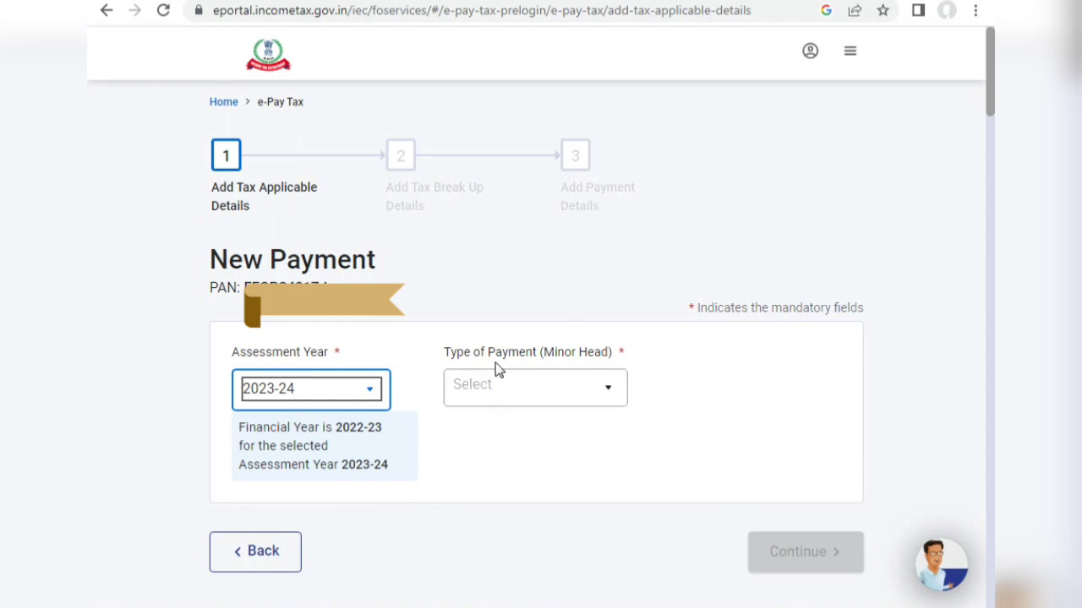
left_click(610, 391)
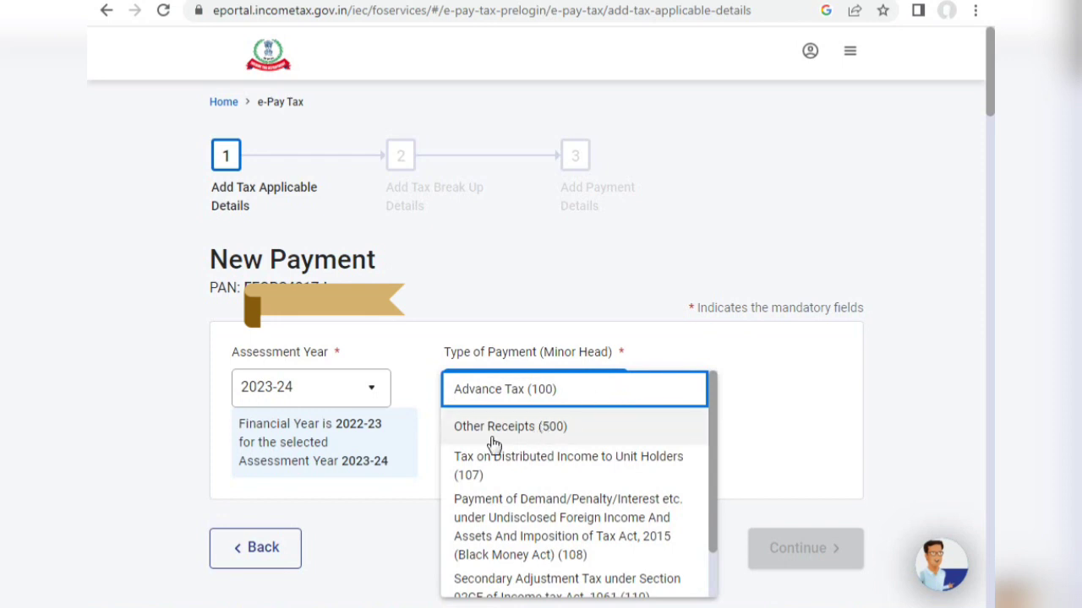
left_click(571, 436)
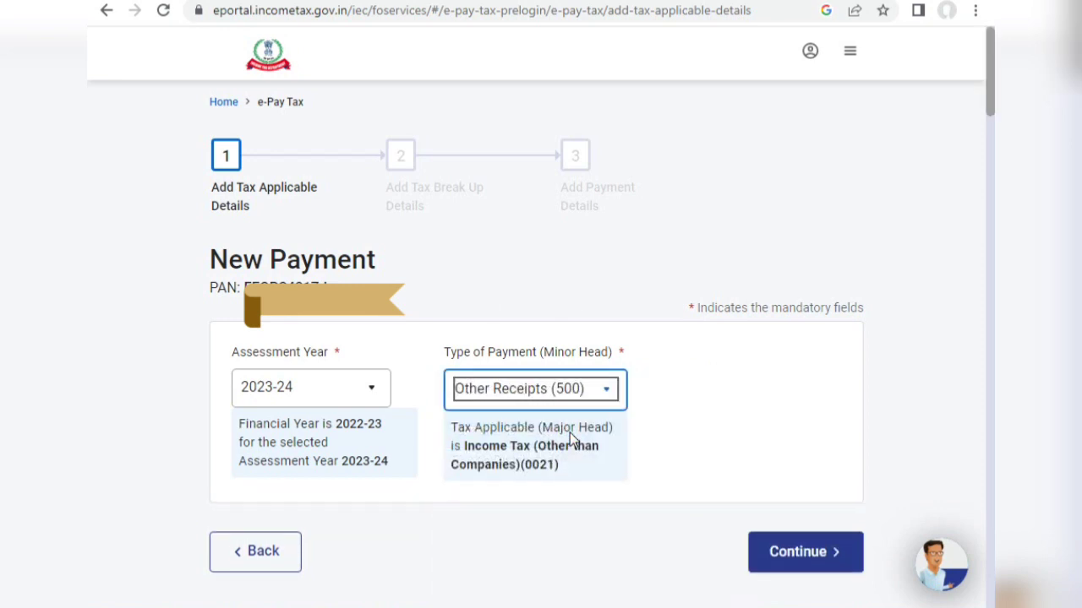
left_click(790, 553)
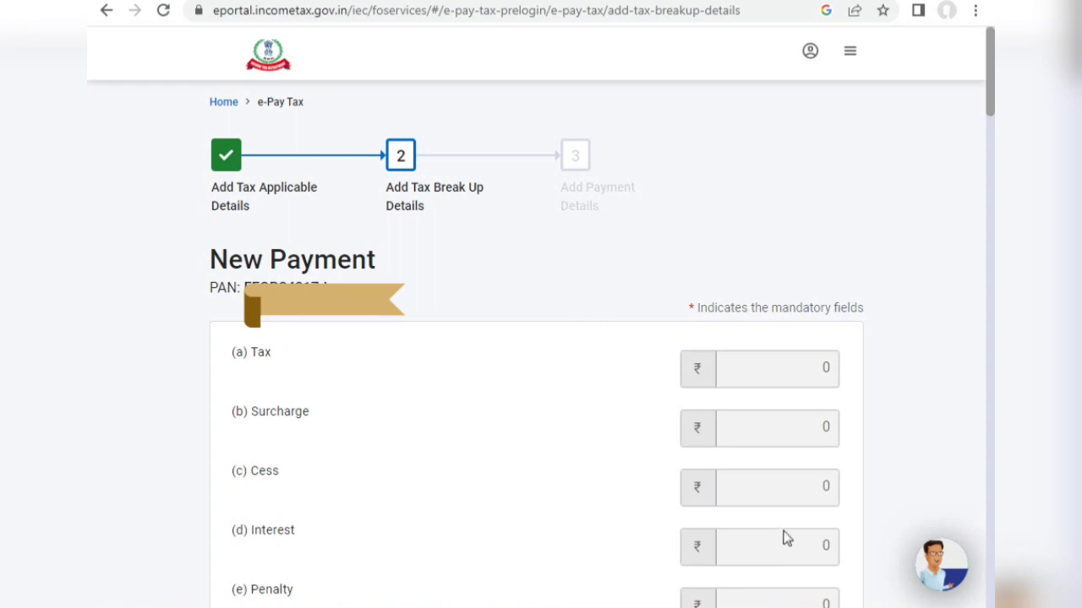
Review the tax break-up details through to the total and continue to the payment details
scroll(796, 511, "down", 2)
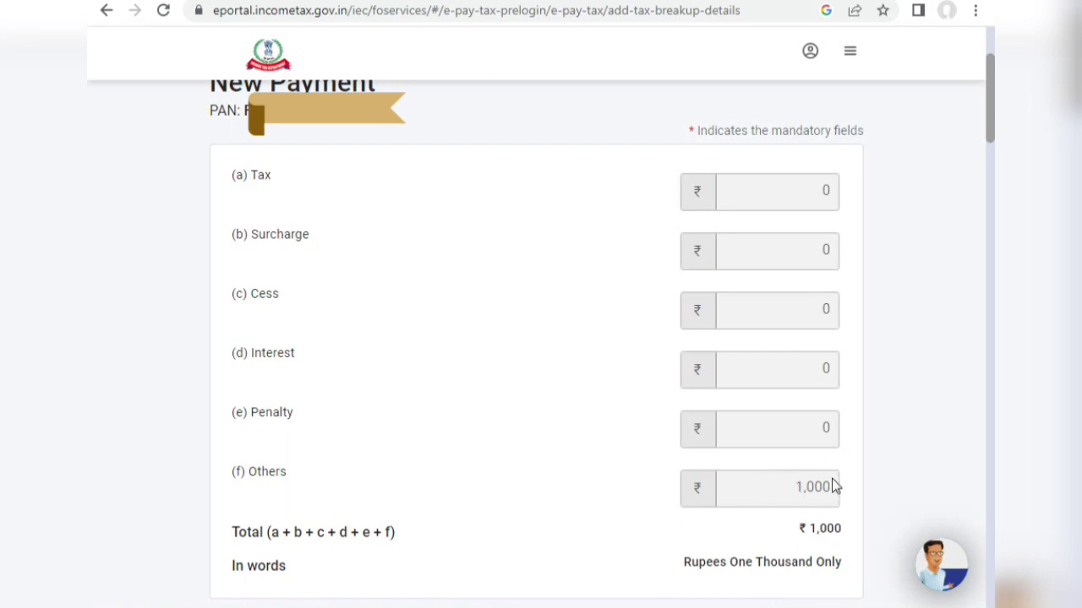
scroll(830, 478, "down", 2)
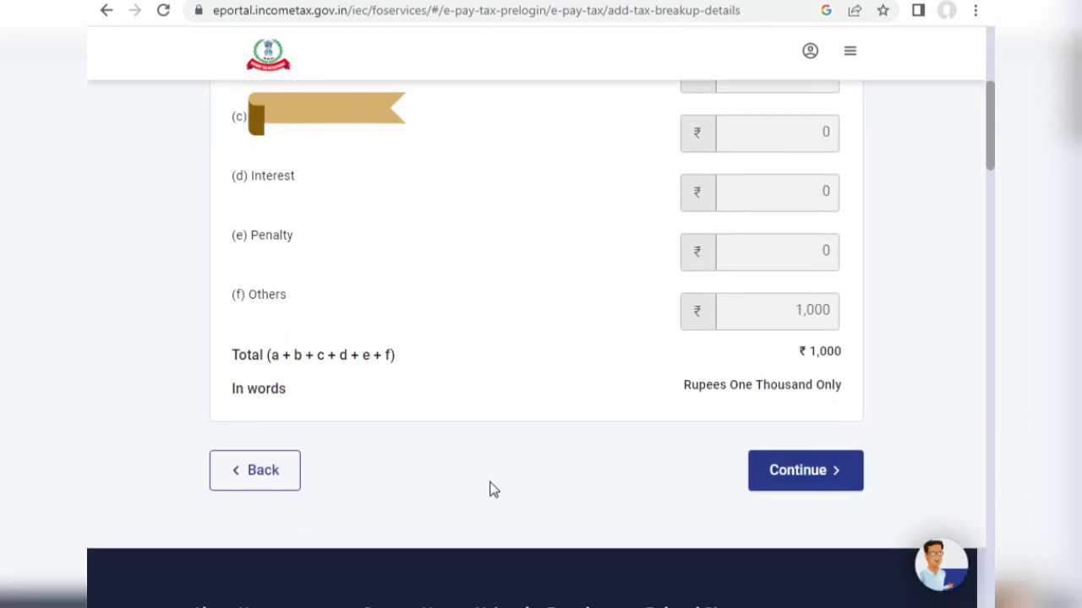
left_click(787, 485)
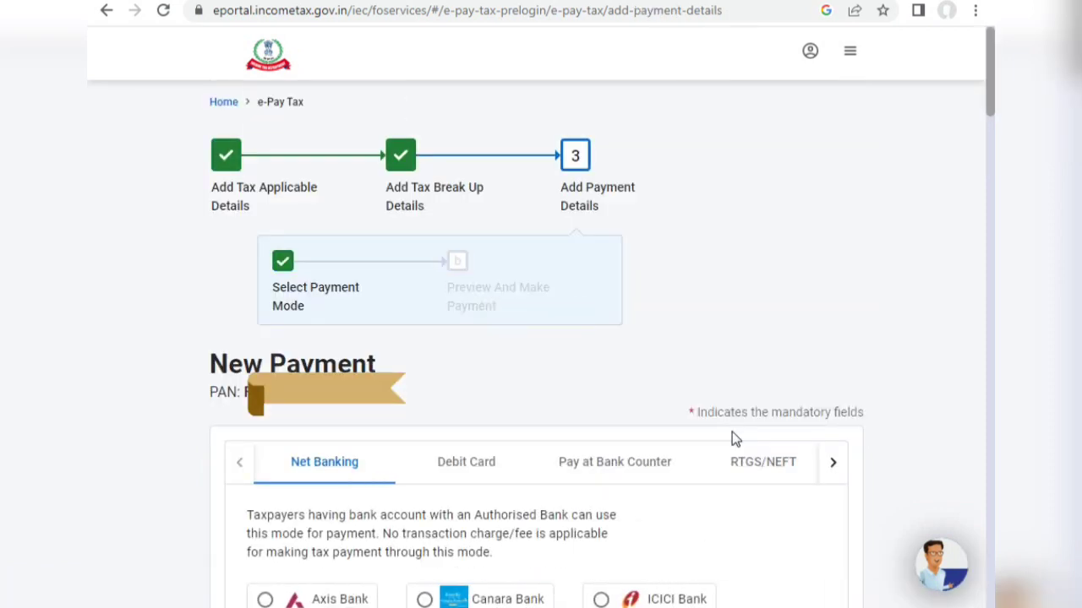
Look through the payment modes, choose Net Banking with Kotak Mahindra Bank, and continue to the payment preview
scroll(666, 422, "down", 2)
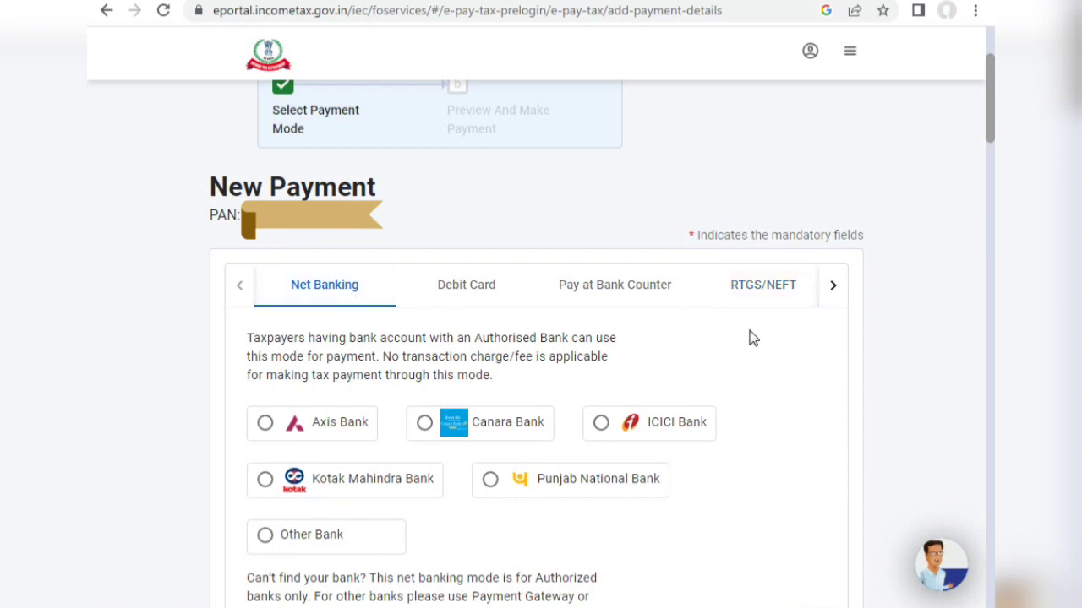
left_click(833, 303)
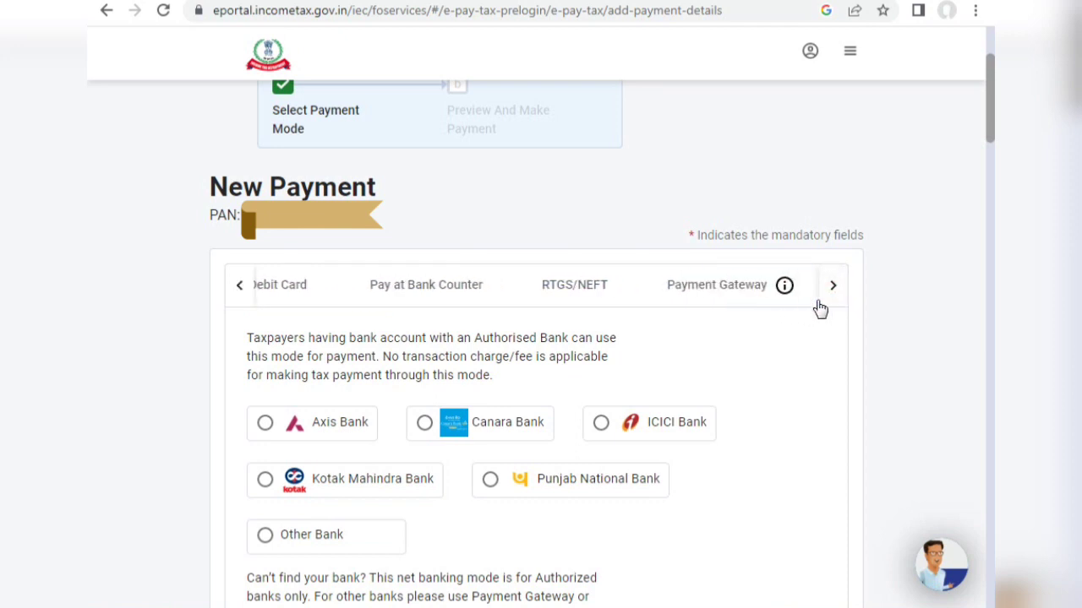
left_click(700, 301)
left_click(238, 287)
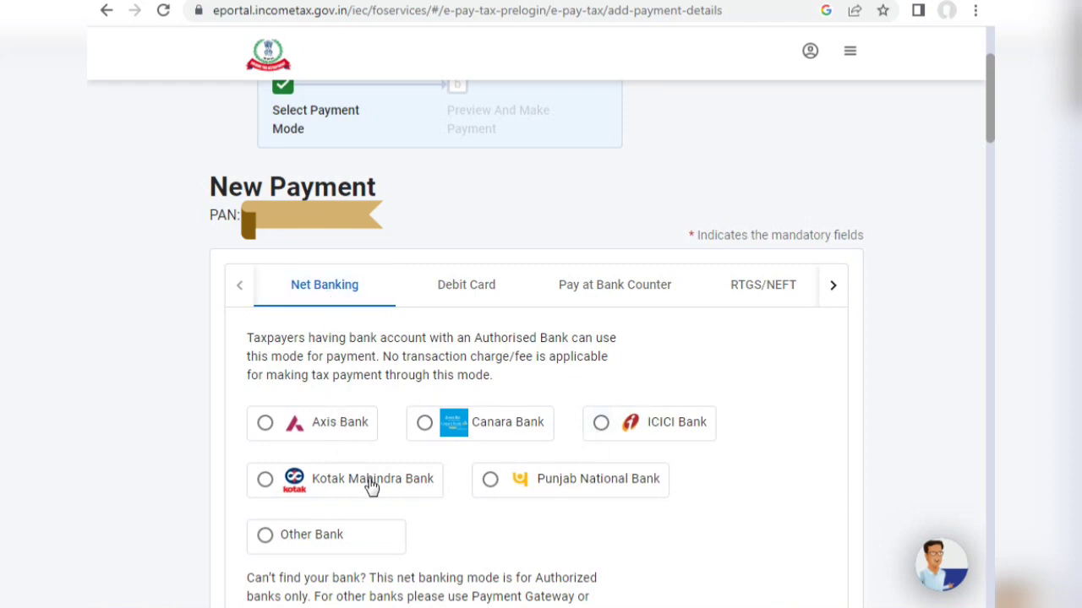
left_click(265, 482)
scroll(513, 479, "down", 2)
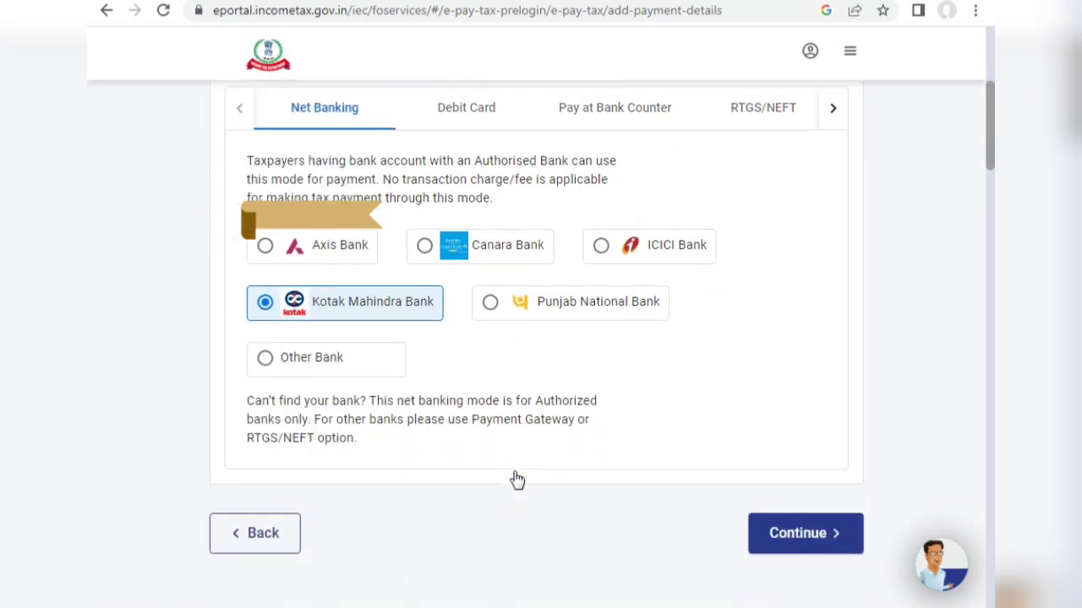
left_click(774, 528)
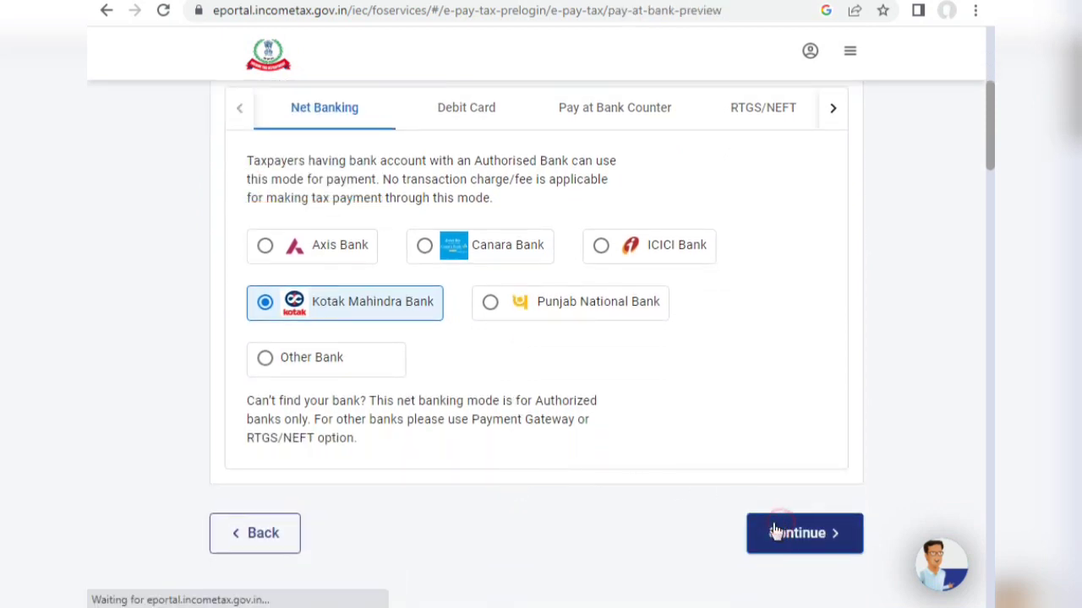
Review the payment details and tax break-up in the preview, and choose to pay now
scroll(577, 435, "down", 2)
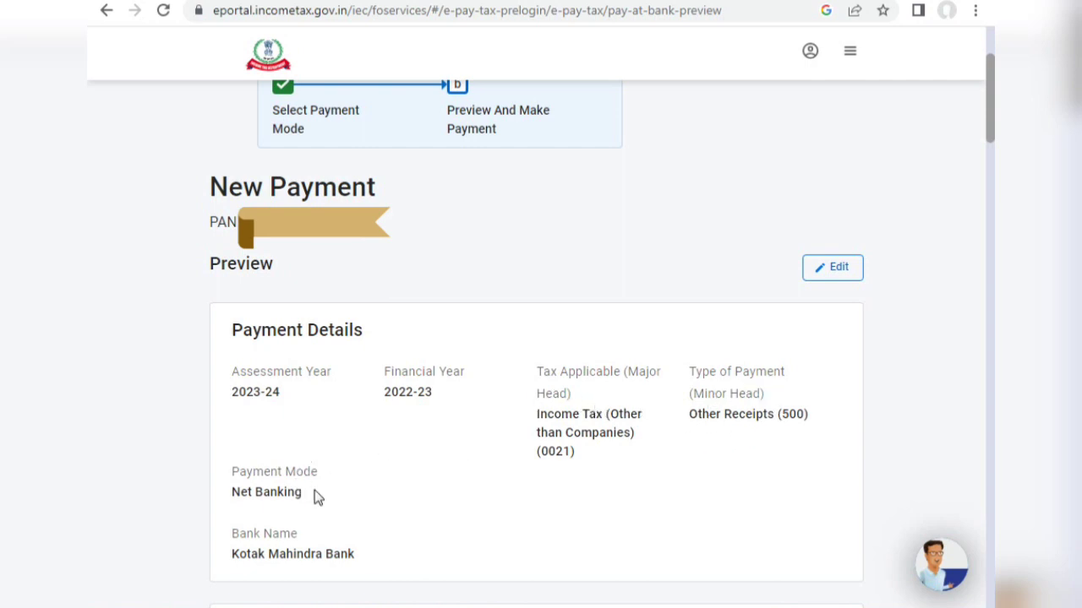
scroll(294, 498, "down", 2)
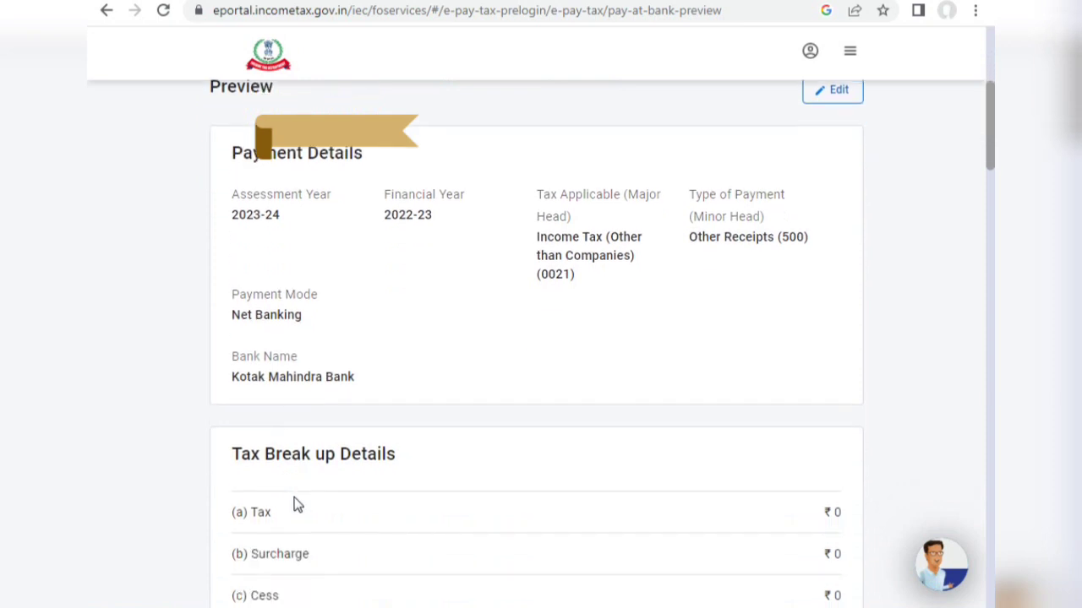
scroll(393, 496, "down", 3)
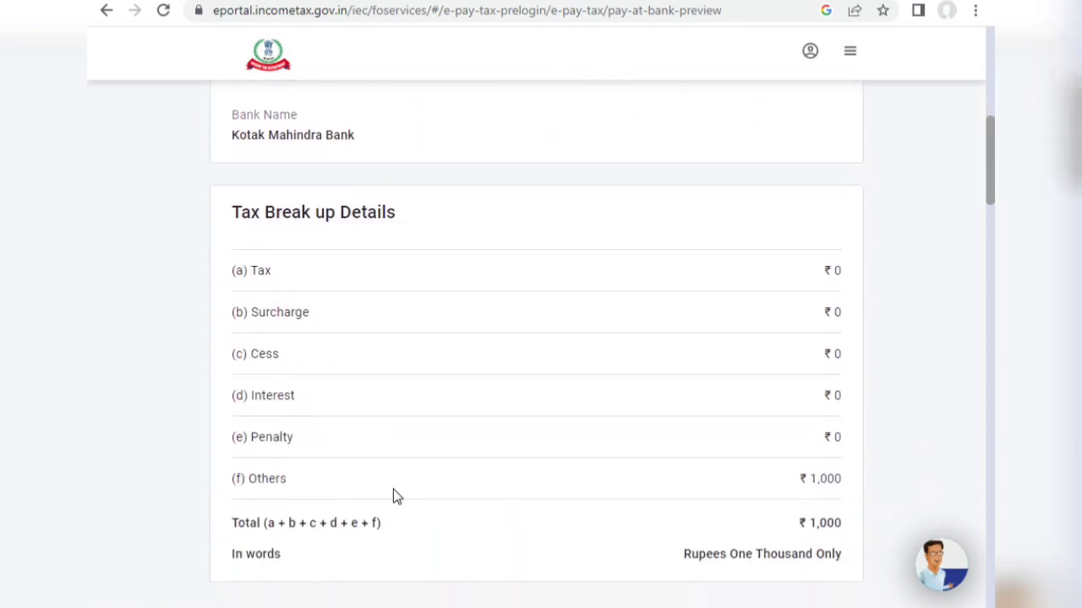
scroll(393, 496, "down", 2)
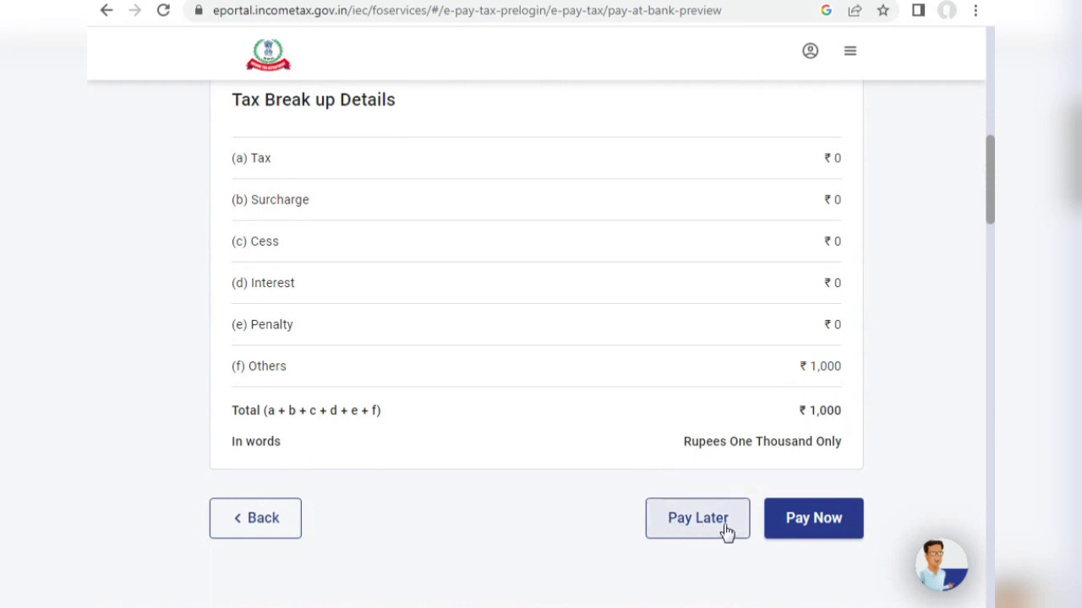
left_click(799, 533)
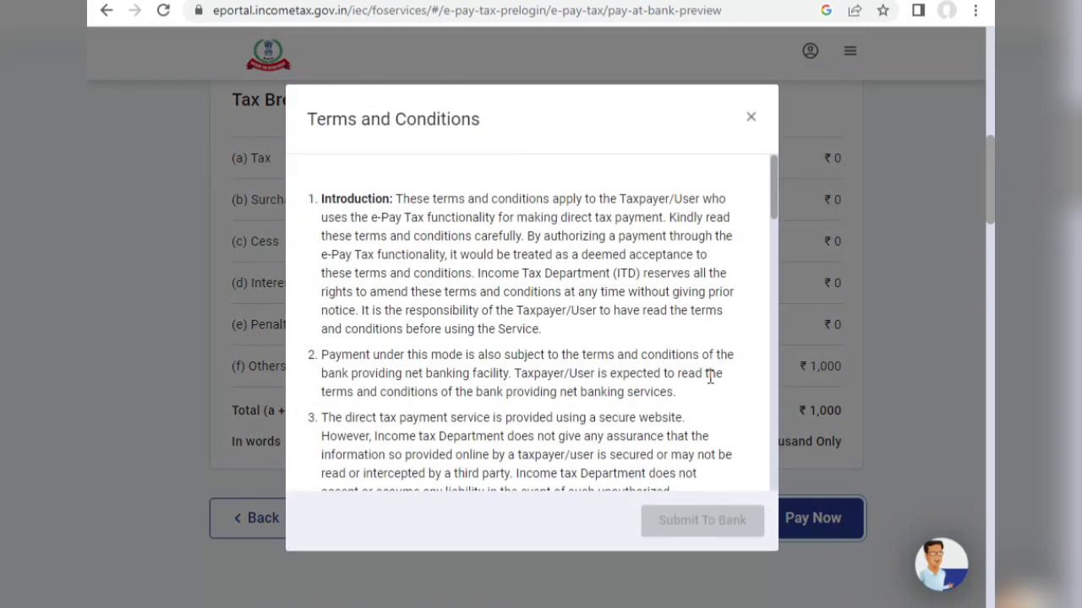
Agree to the e-Pay Tax terms and conditions and submit the payment to the bank
left_click_drag(775, 210, 792, 507)
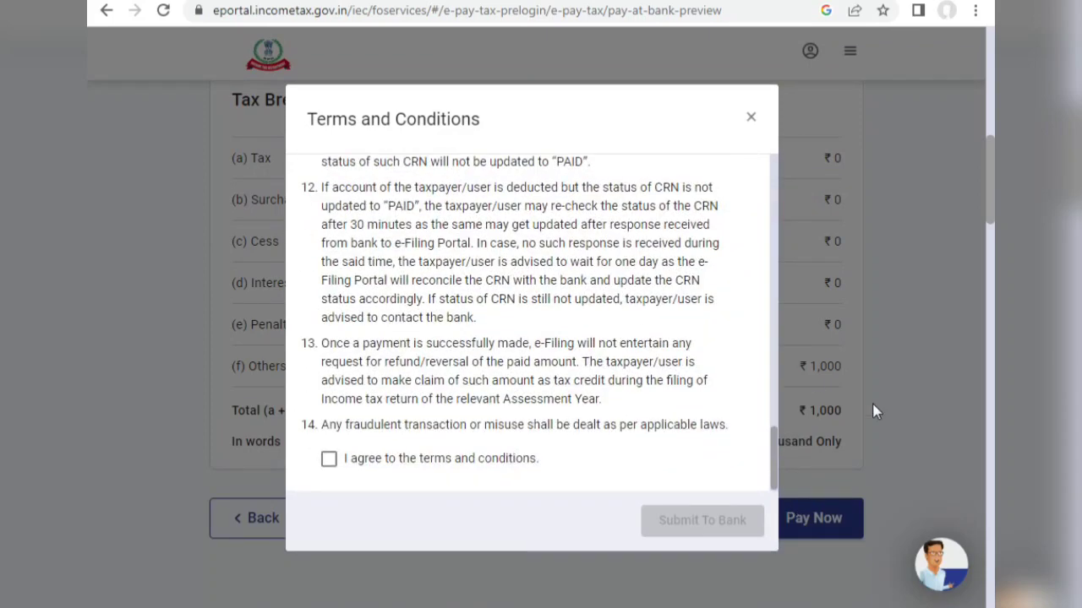
left_click_drag(772, 449, 772, 487)
left_click(331, 462)
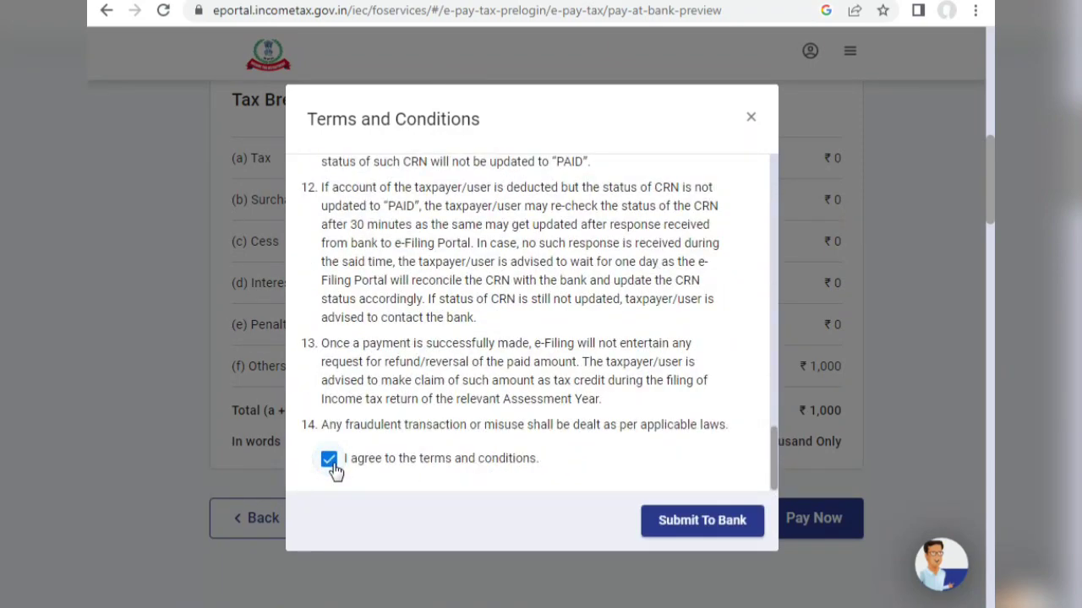
left_click(664, 524)
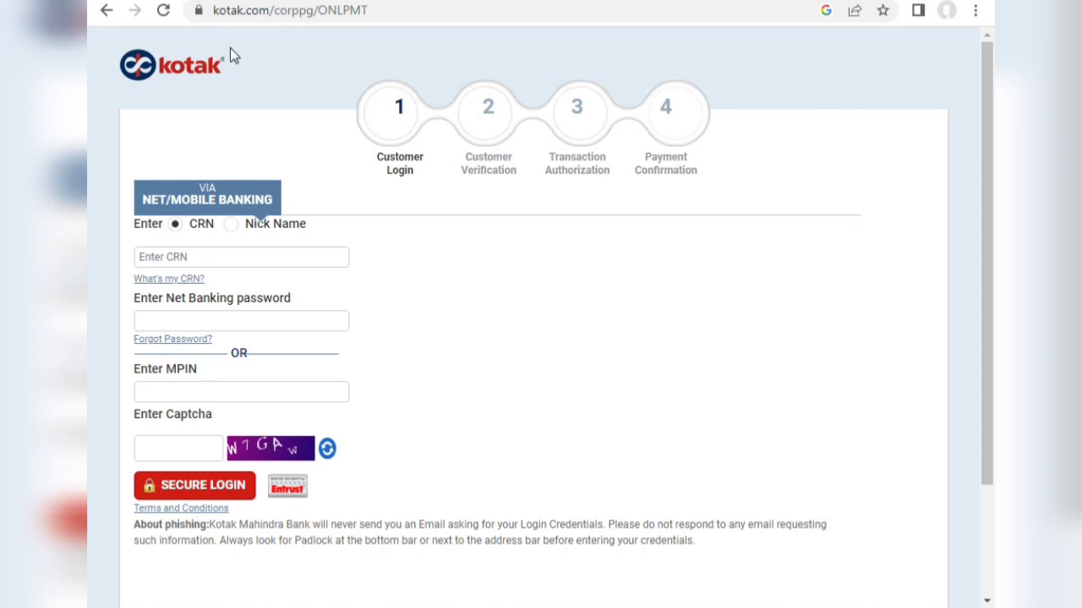
left_click(279, 14)
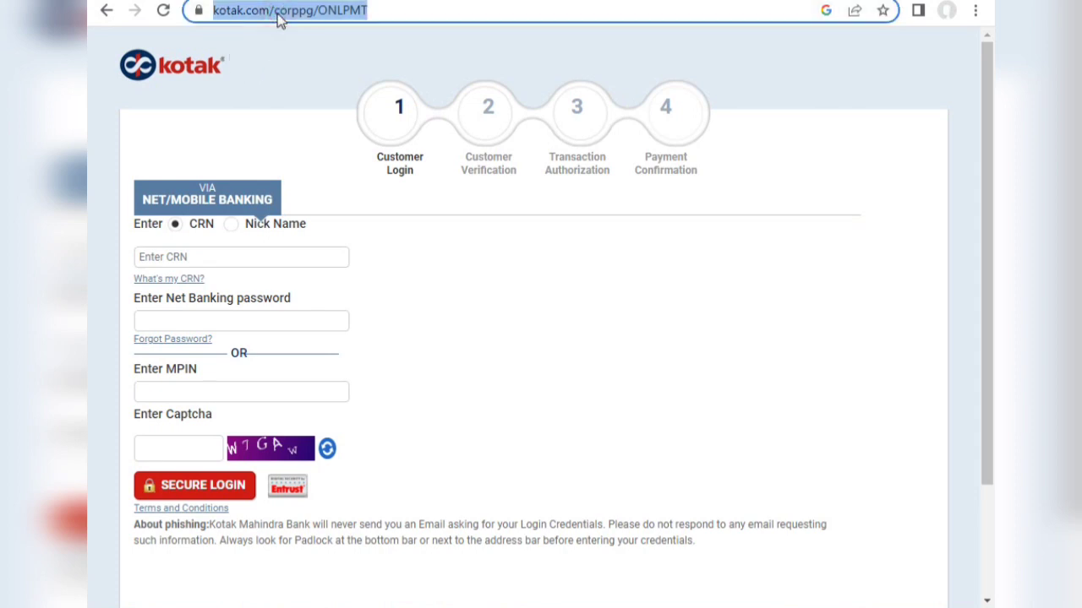
type("ICO")
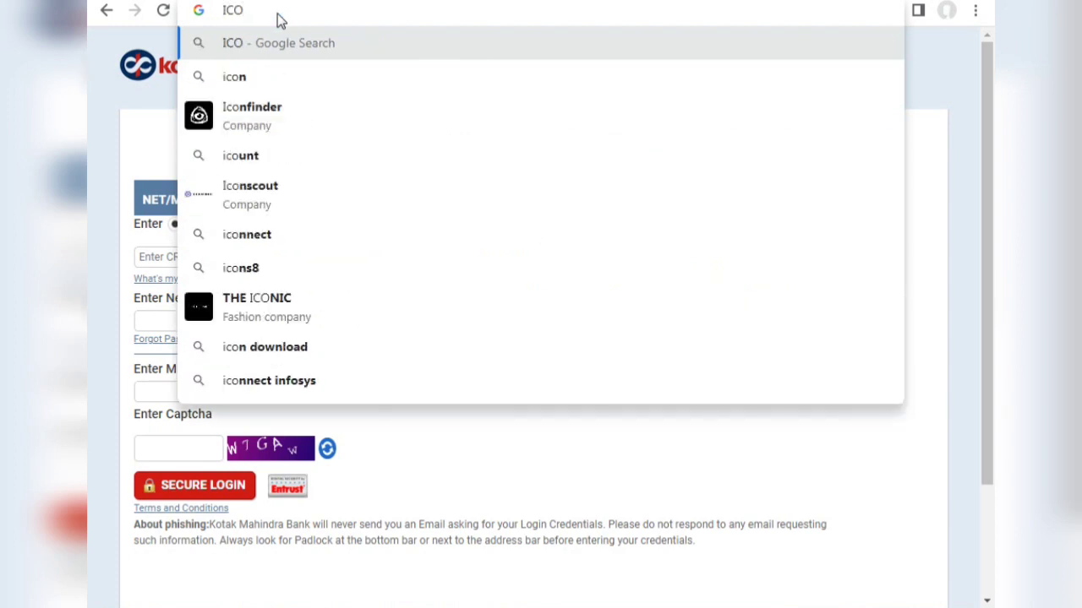
type("ME")
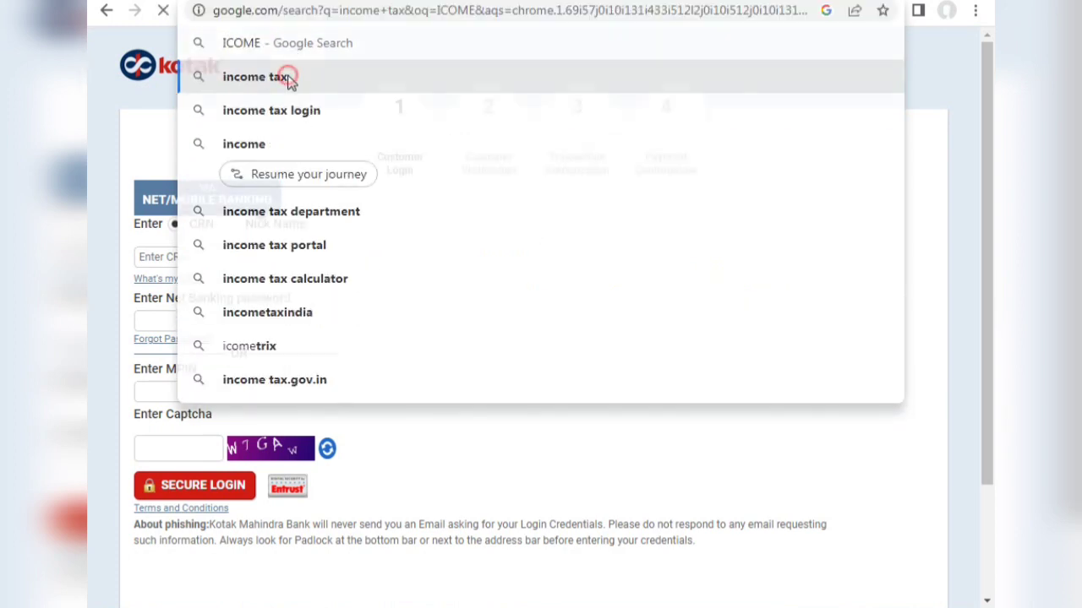
left_click(285, 77)
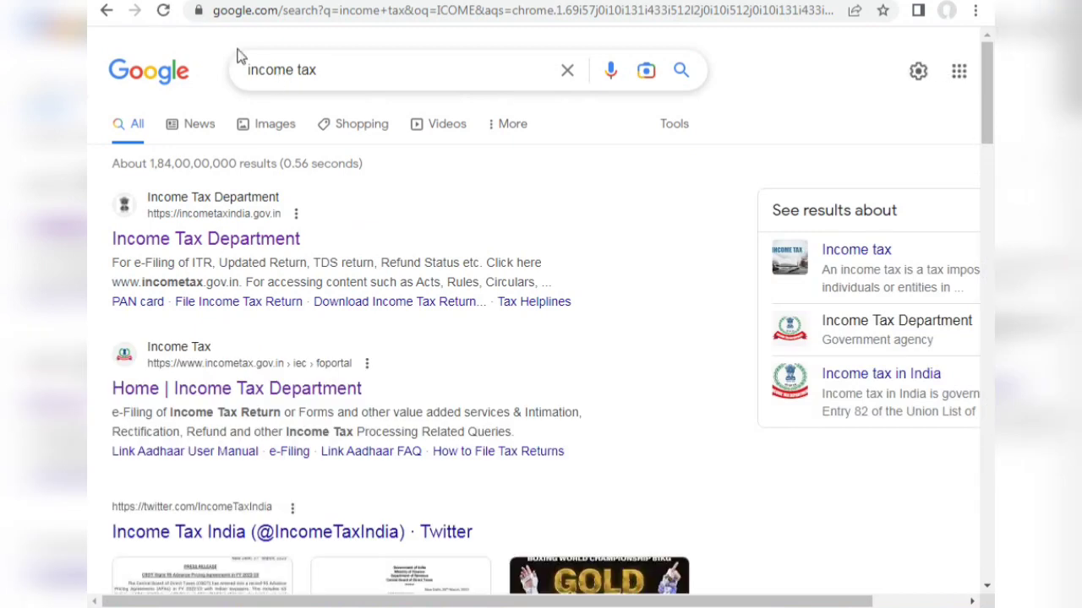
left_click(256, 240)
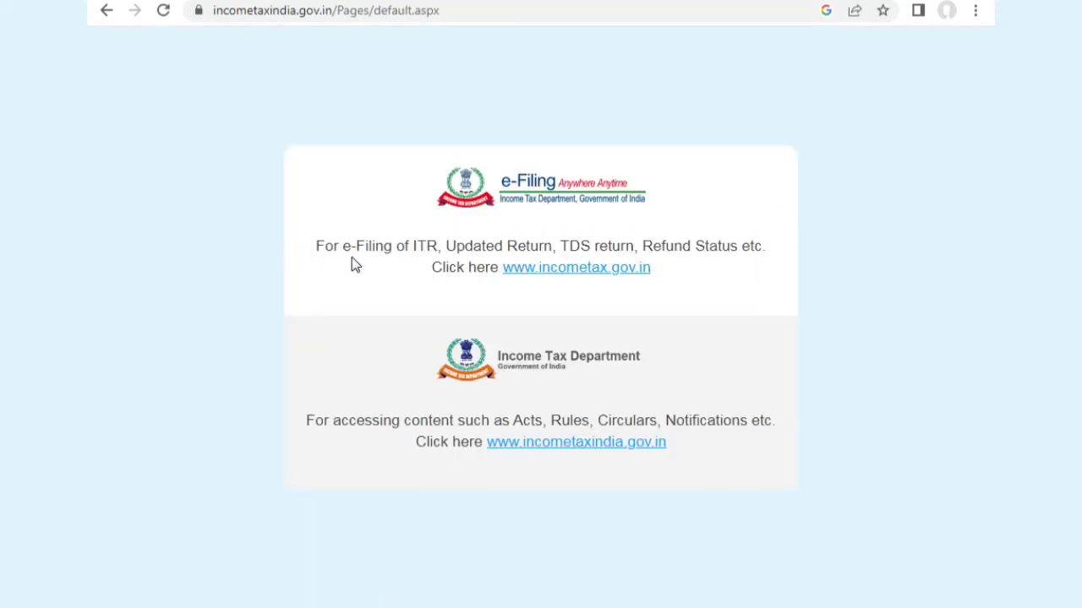
left_click(554, 270)
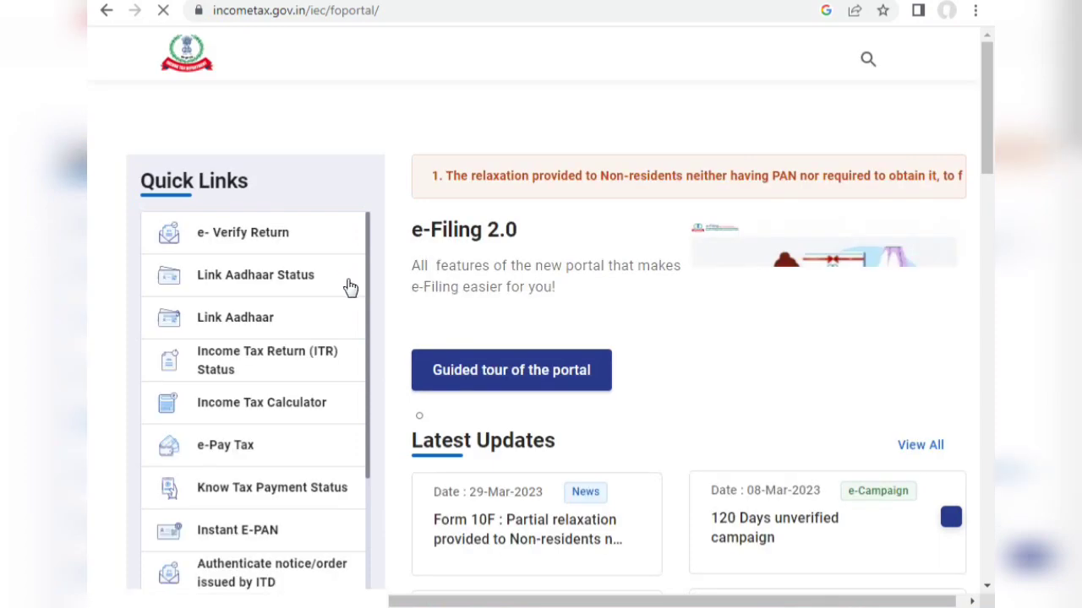
Open the Link Aadhaar Status form and view its PAN and Aadhaar number fields
left_click(269, 286)
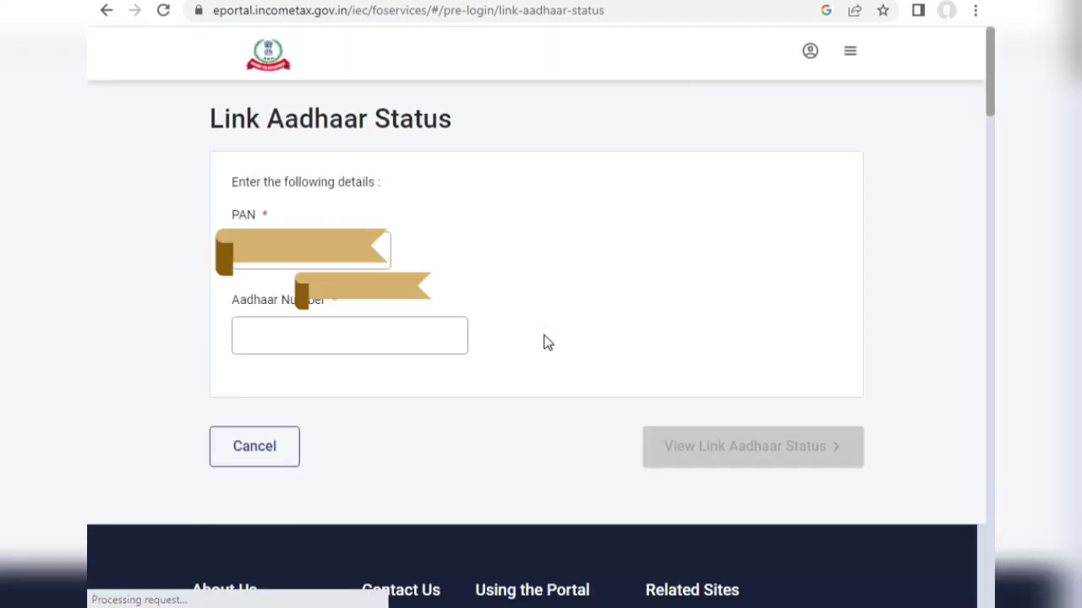
left_click(310, 263)
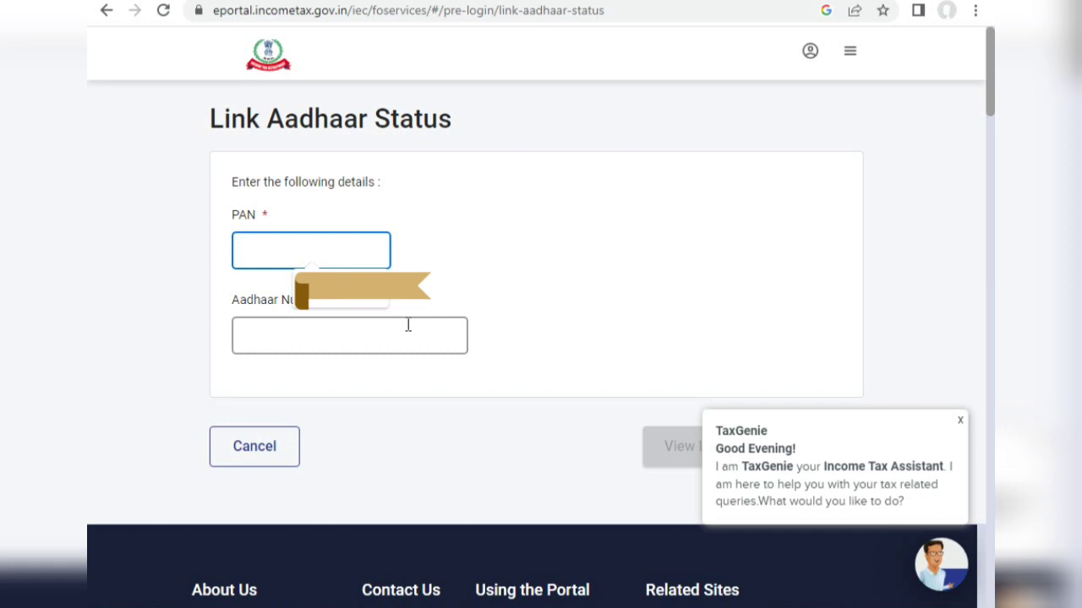
left_click(549, 330)
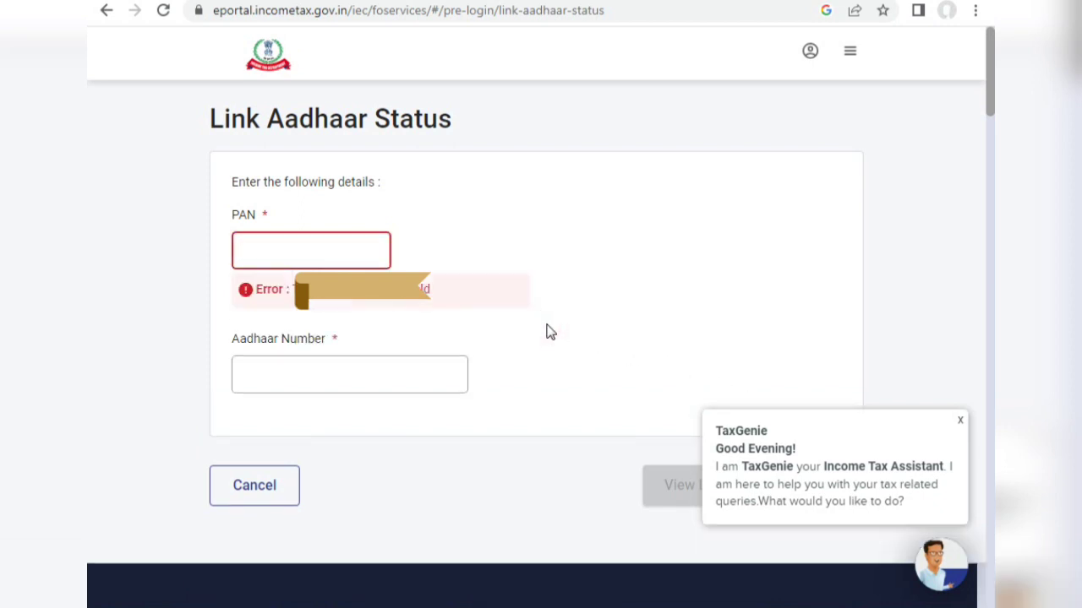